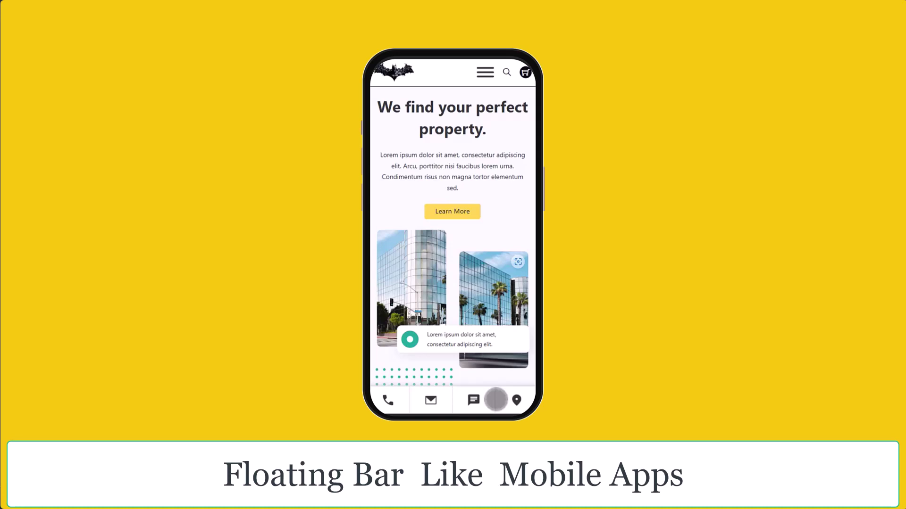
Scroll down and back up through the finished mobile footer demo page
scroll(467, 238, "down", 15)
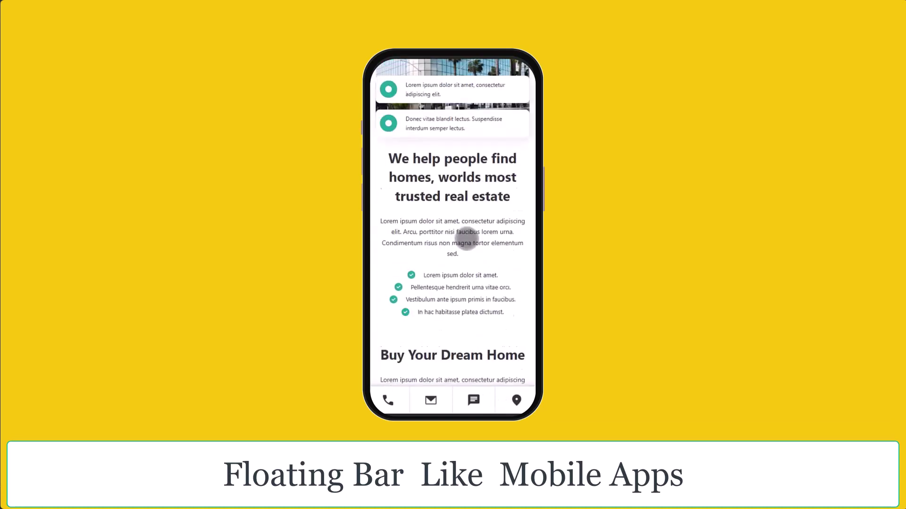
scroll(467, 238, "up", 15)
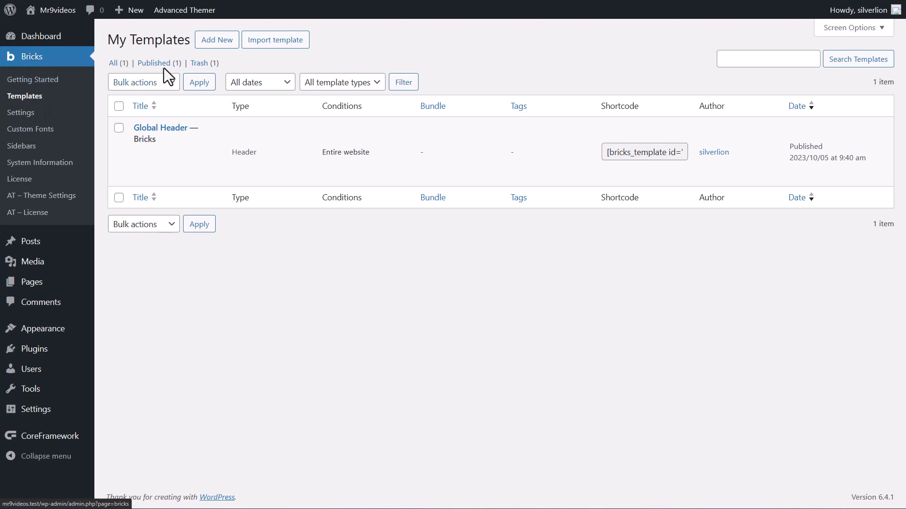
Create and publish a new Section-type template titled 'Mobile Footer like Apps'
left_click(216, 40)
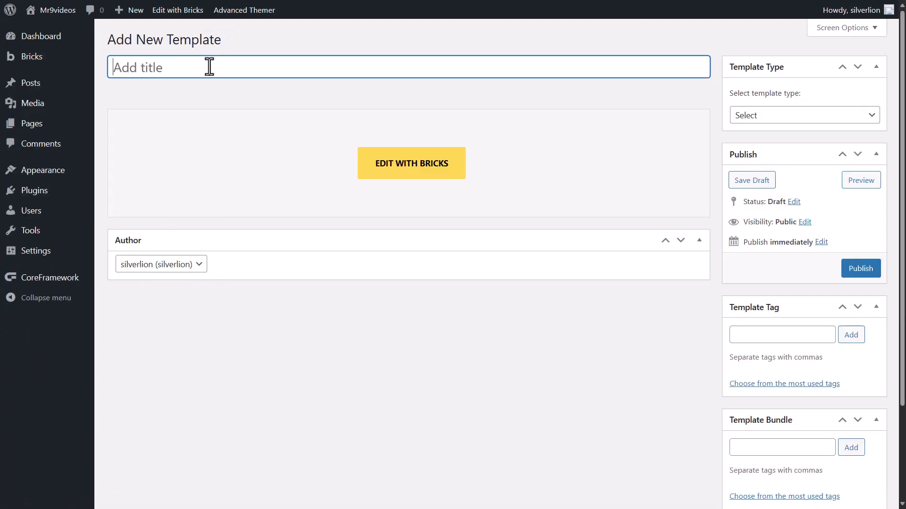
type("Mobile Fo")
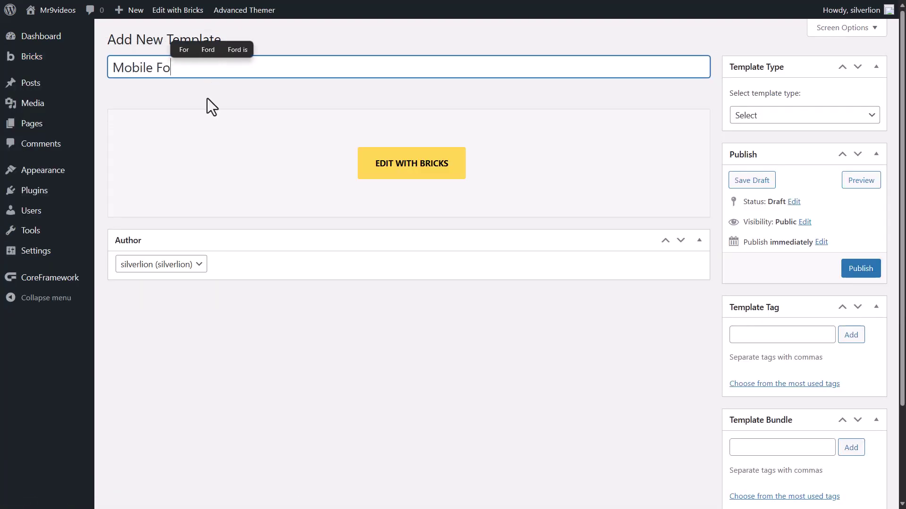
type("oter like App")
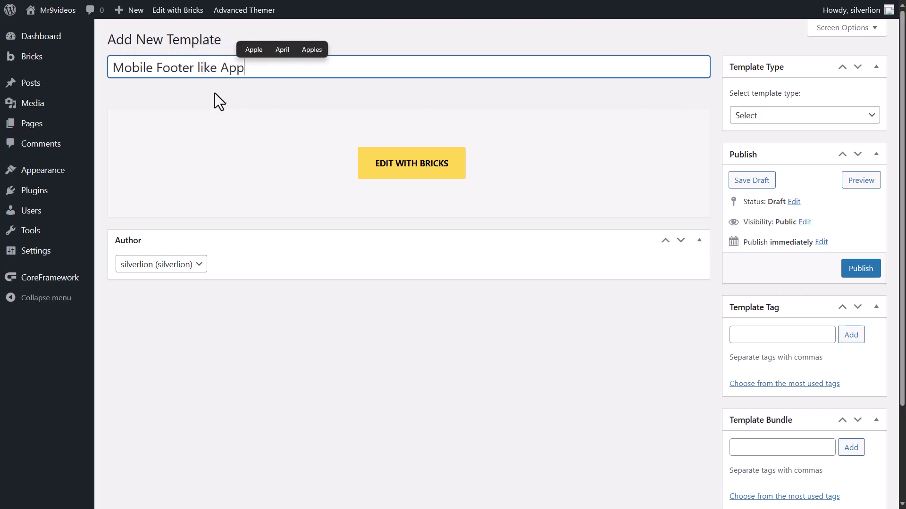
type("s")
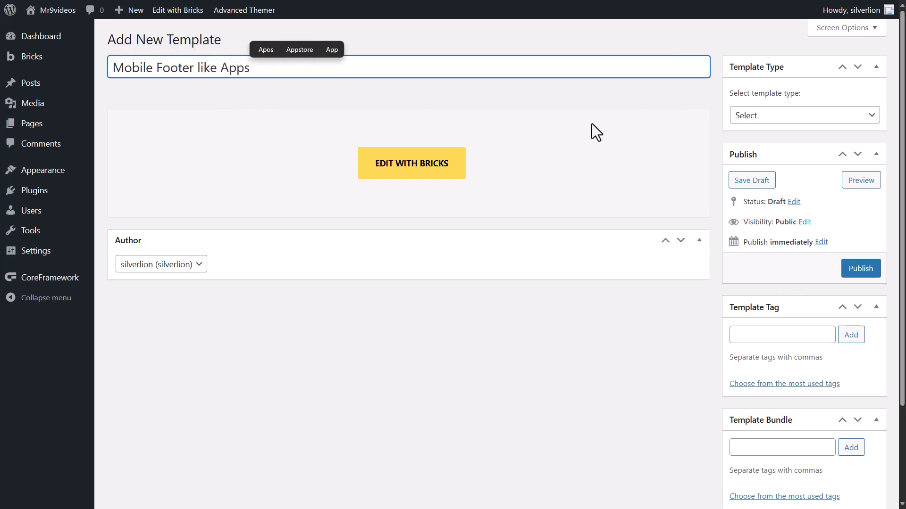
left_click(806, 118)
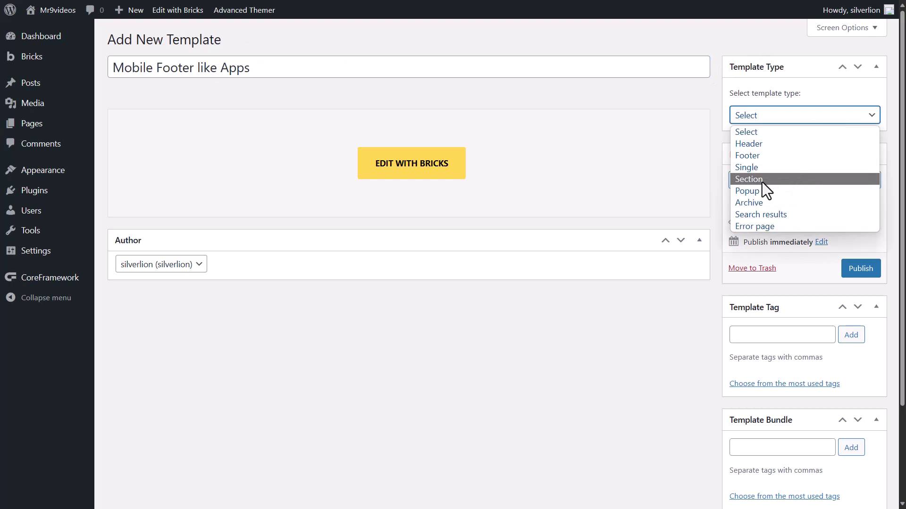
left_click(782, 183)
left_click(860, 280)
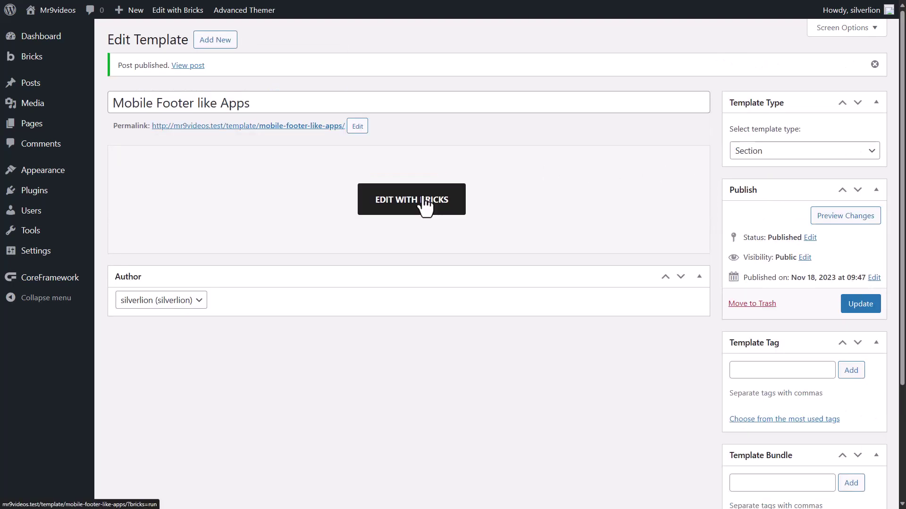
Open the template in Bricks at mobile preview width and add a Section with its container
left_click(422, 198)
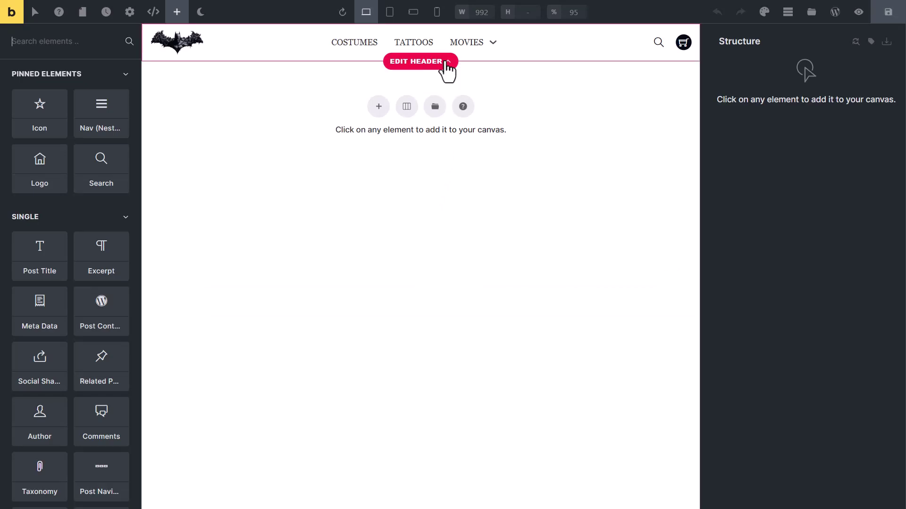
left_click(436, 13)
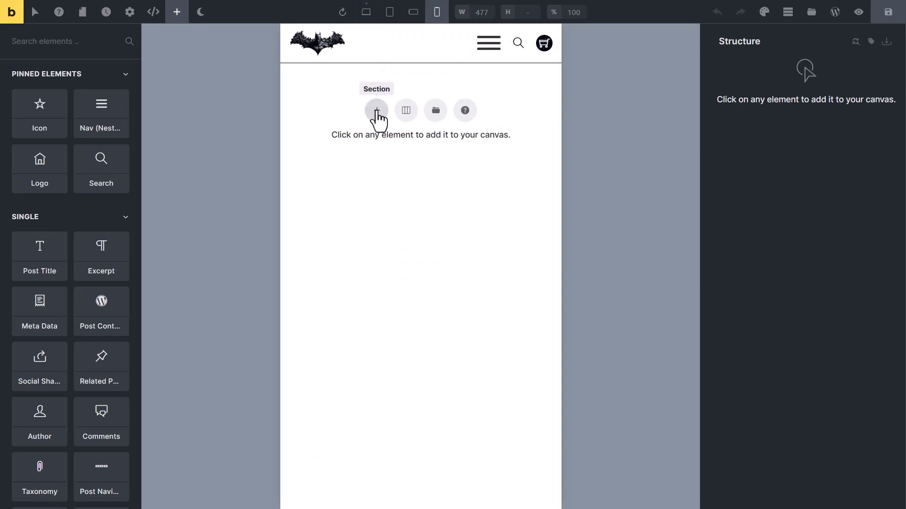
left_click(377, 111)
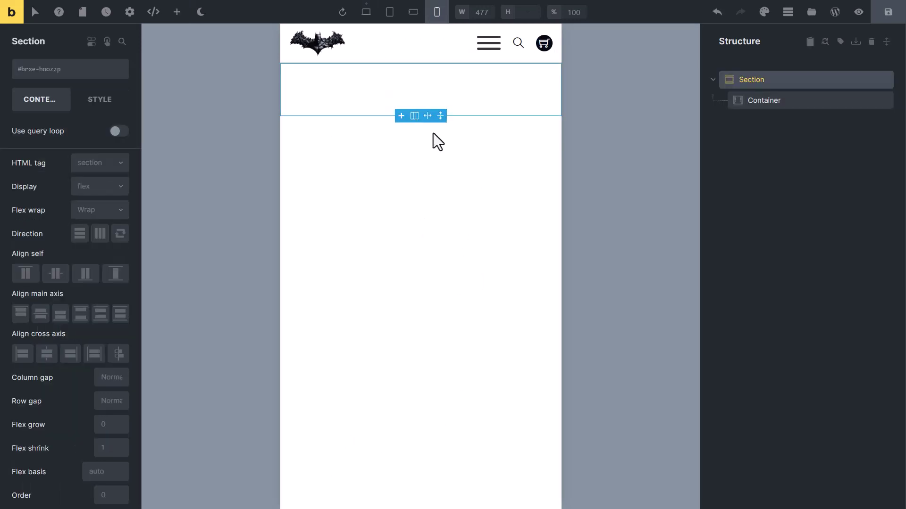
left_click(746, 101)
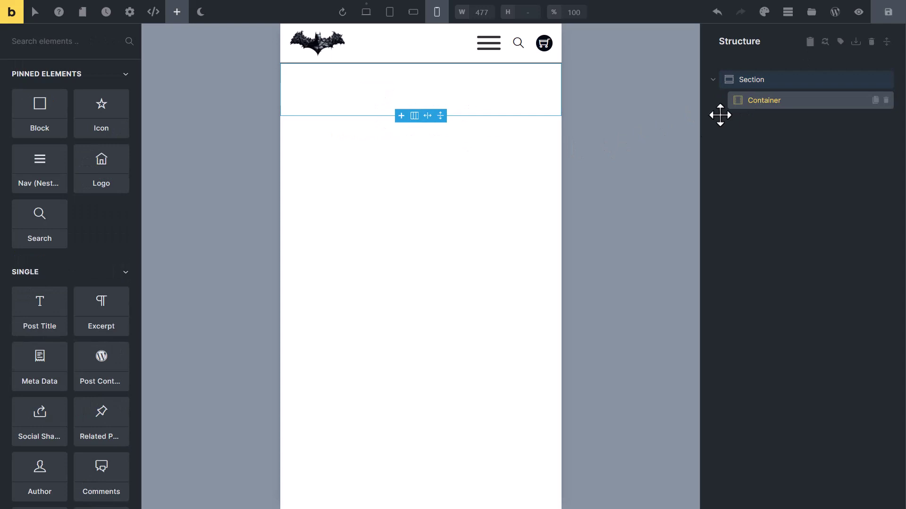
Add four Blocks inside the container
left_click(40, 114)
left_click(39, 113)
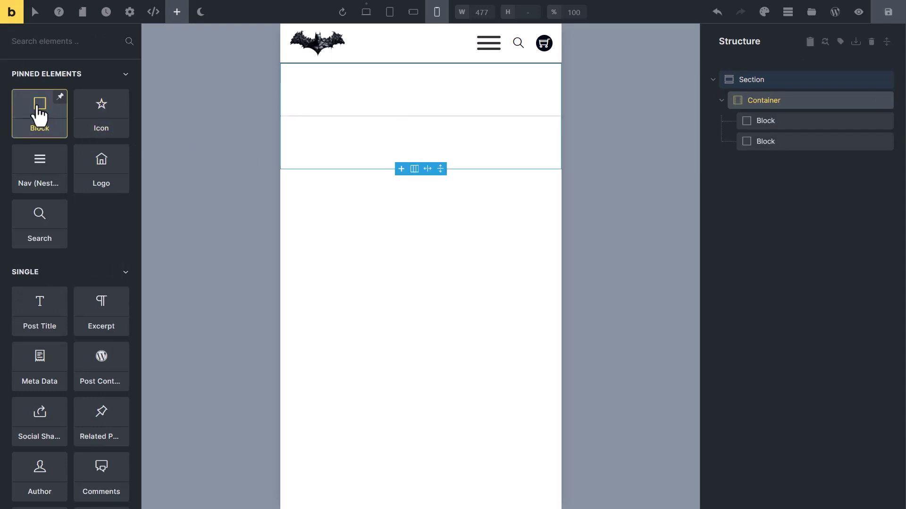
left_click(40, 114)
left_click(39, 113)
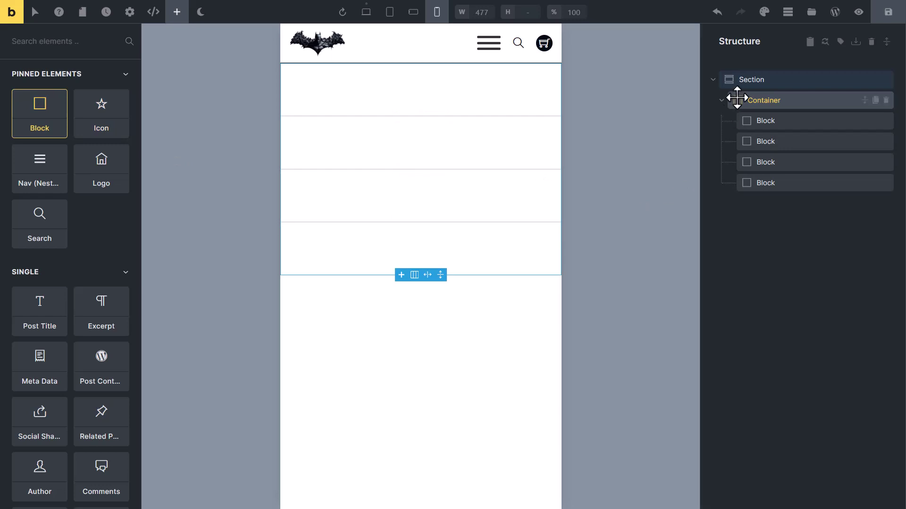
Set the container to row direction with no wrap, and add an SVG element to Block 1
left_click(724, 108)
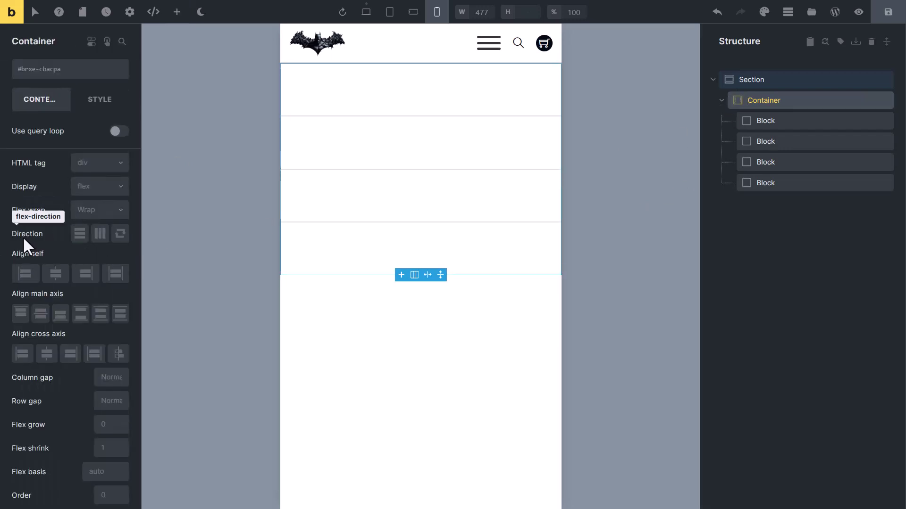
left_click(99, 238)
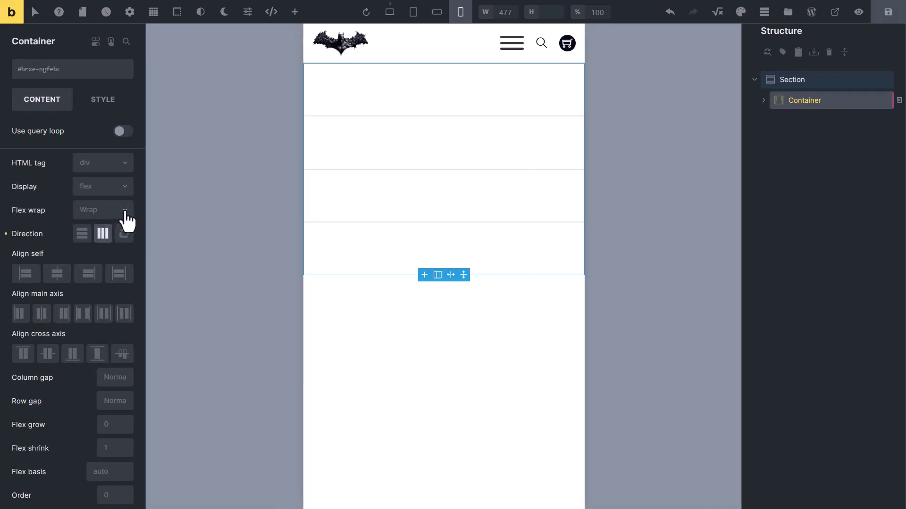
left_click(125, 212)
left_click(92, 229)
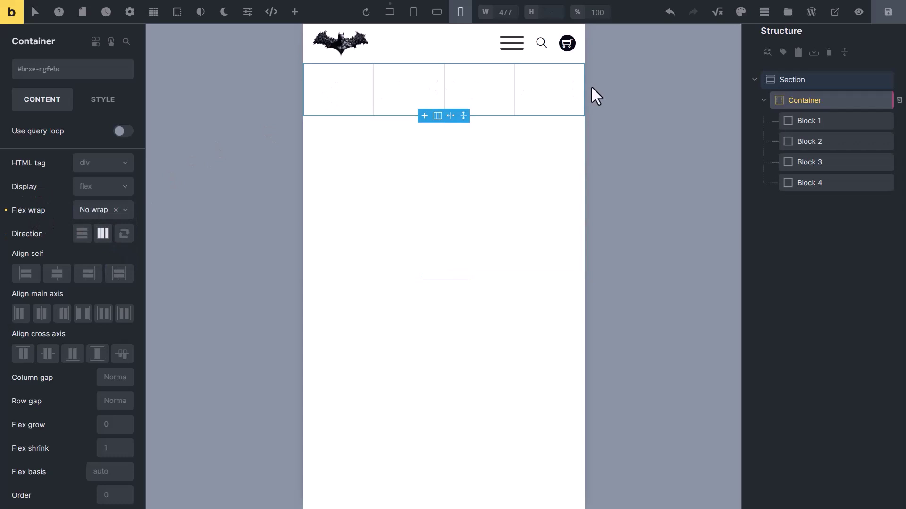
left_click(786, 121)
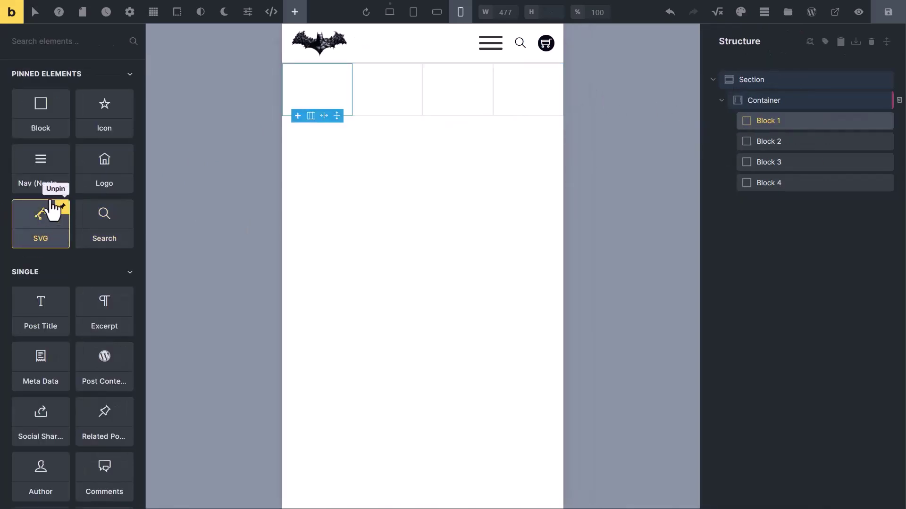
left_click(45, 219)
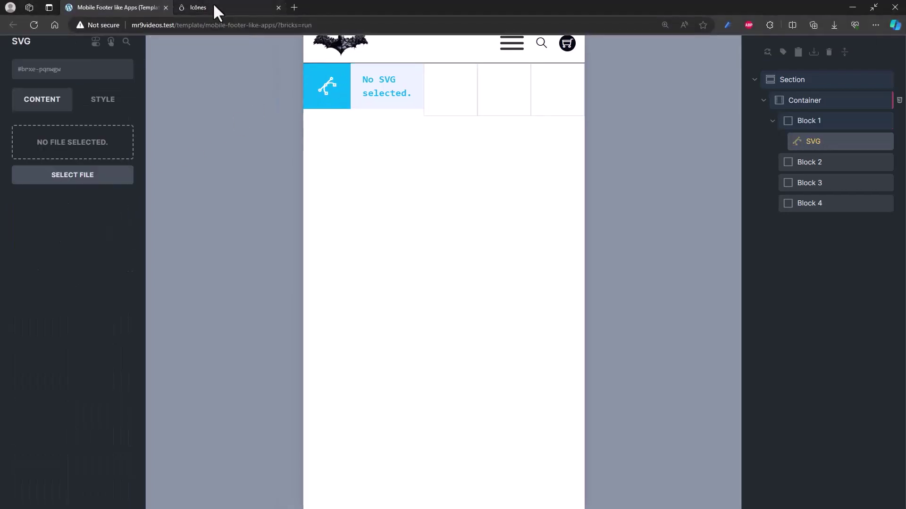
Search Icônes for 'phone' and download the phone icon as an SVG
left_click(214, 8)
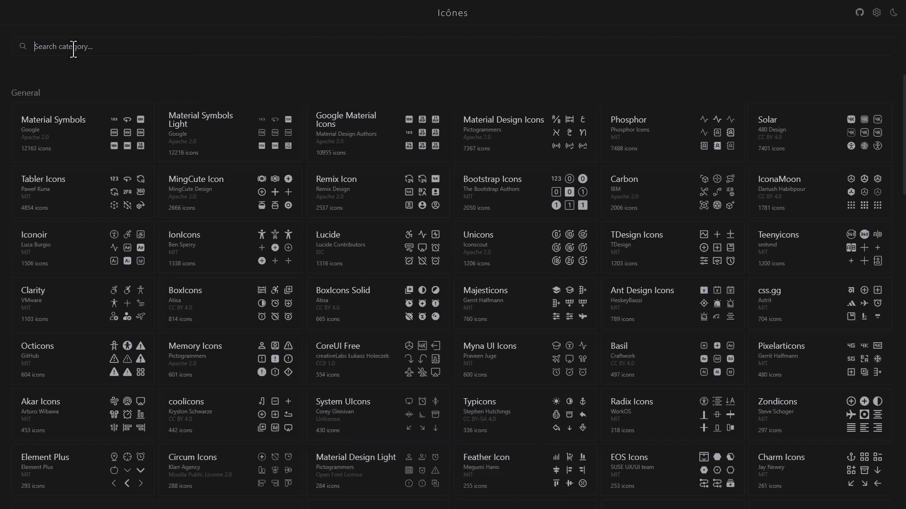
type("phone")
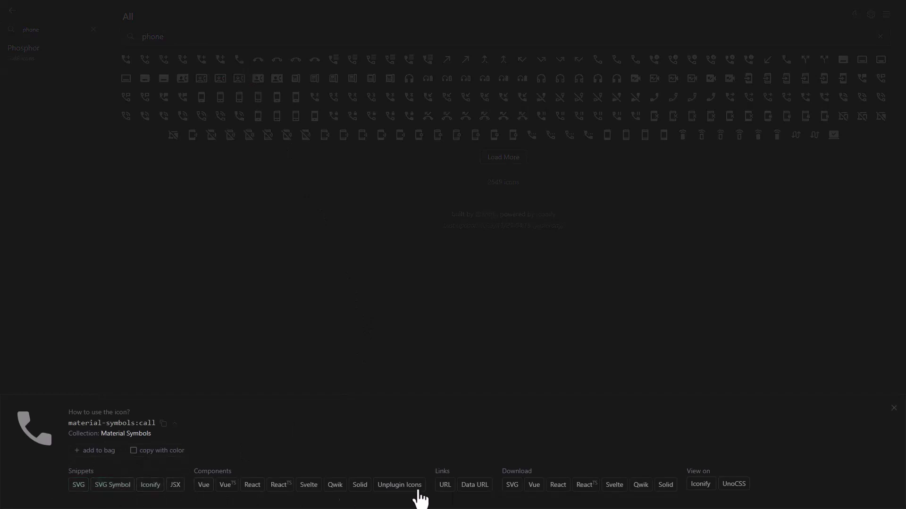
left_click(511, 490)
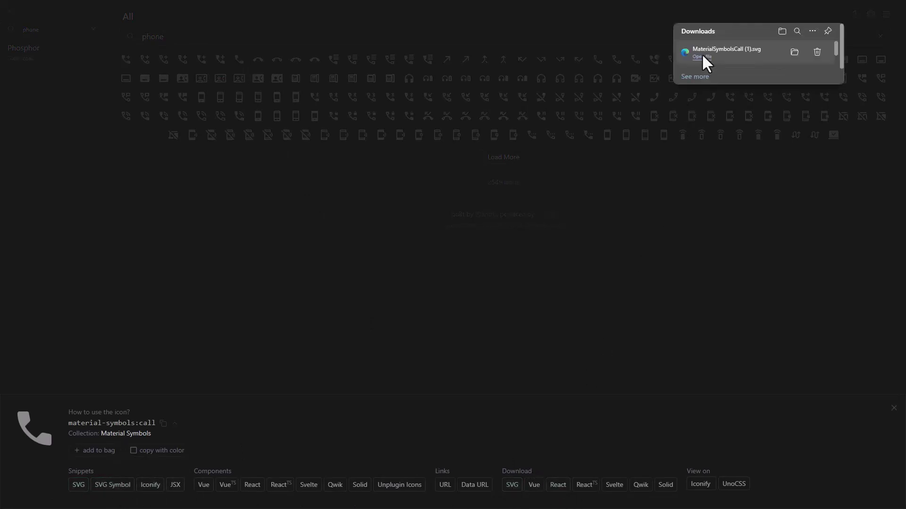
left_click(667, 228)
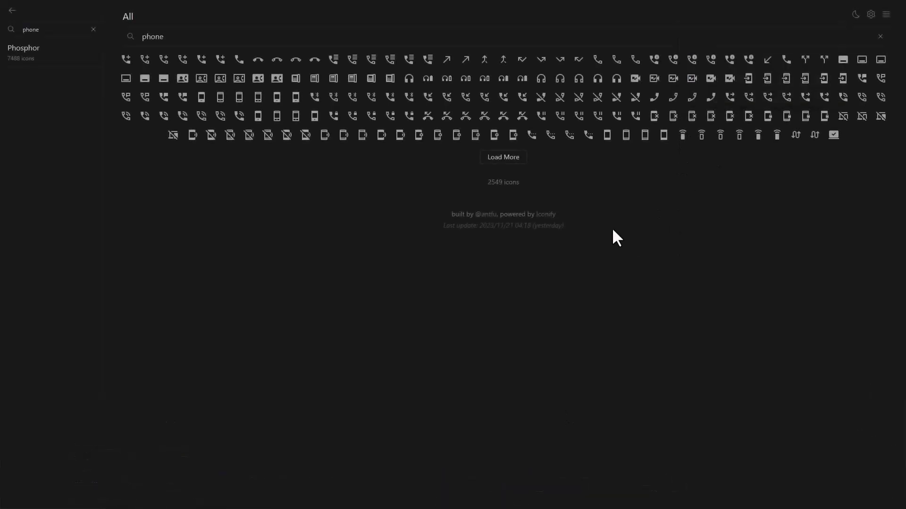
Download the filled envelope and location pin icons as SVG files
type("envelo")
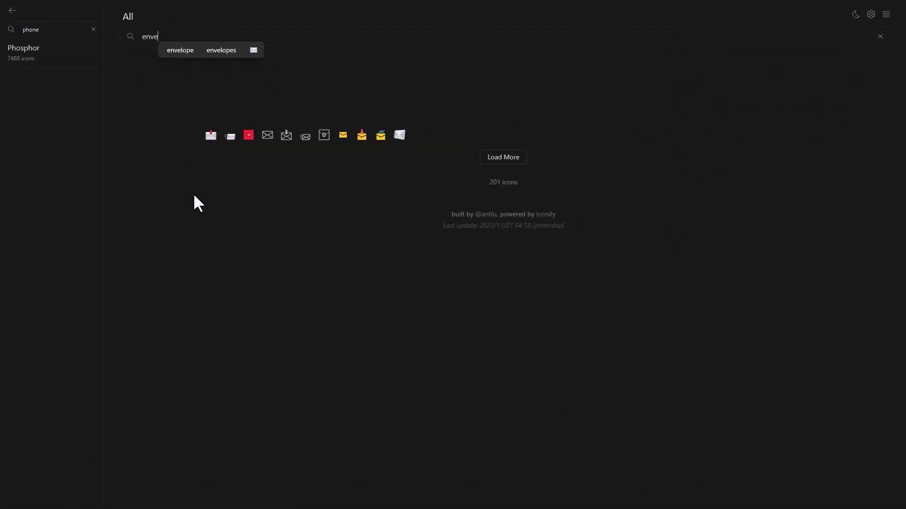
left_click(393, 64)
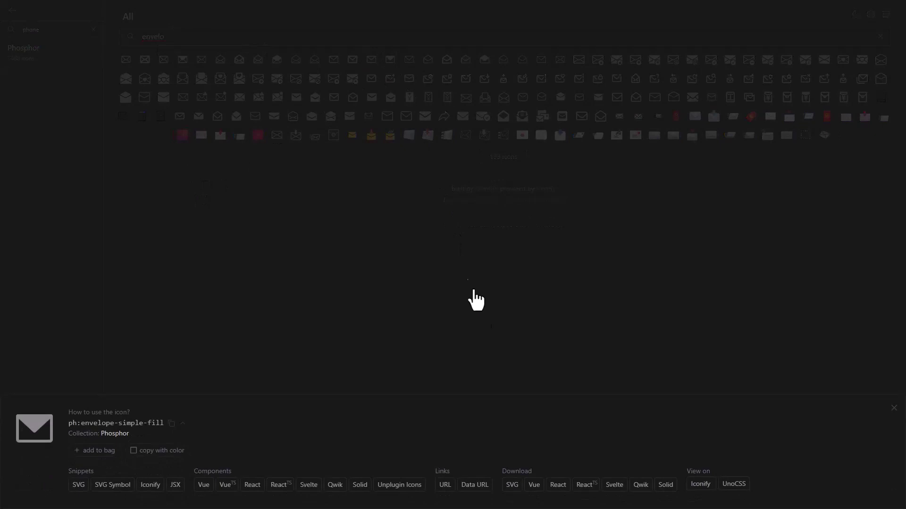
left_click(511, 486)
left_click(357, 245)
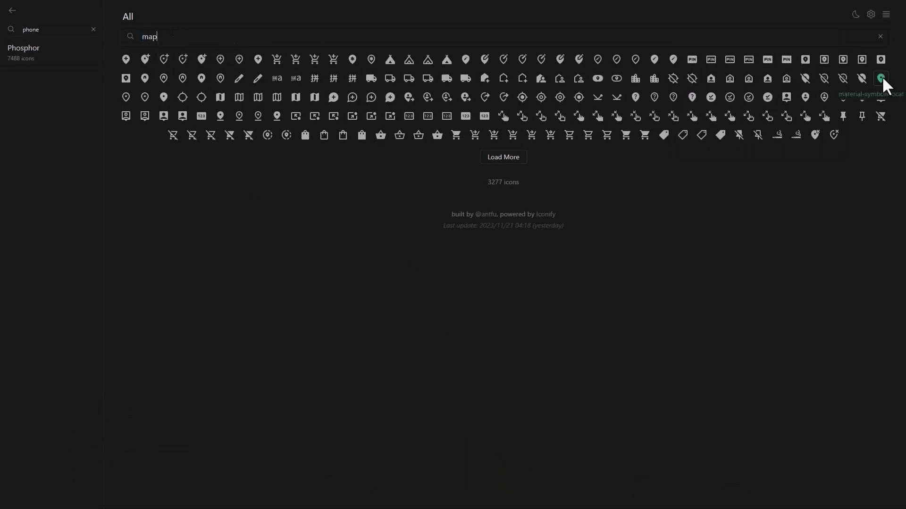
left_click(512, 485)
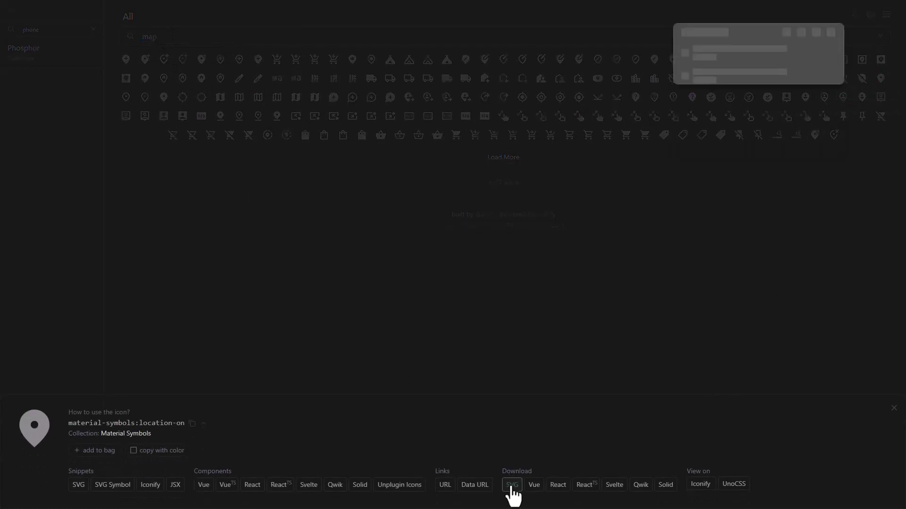
left_click(532, 274)
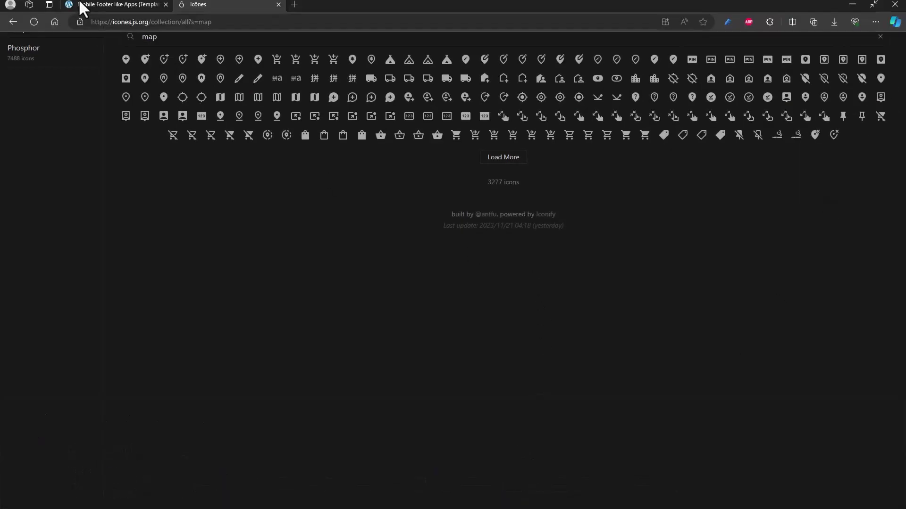
Upload the five downloaded SVG icons to the media library from Block 1's SVG element
left_click(92, 5)
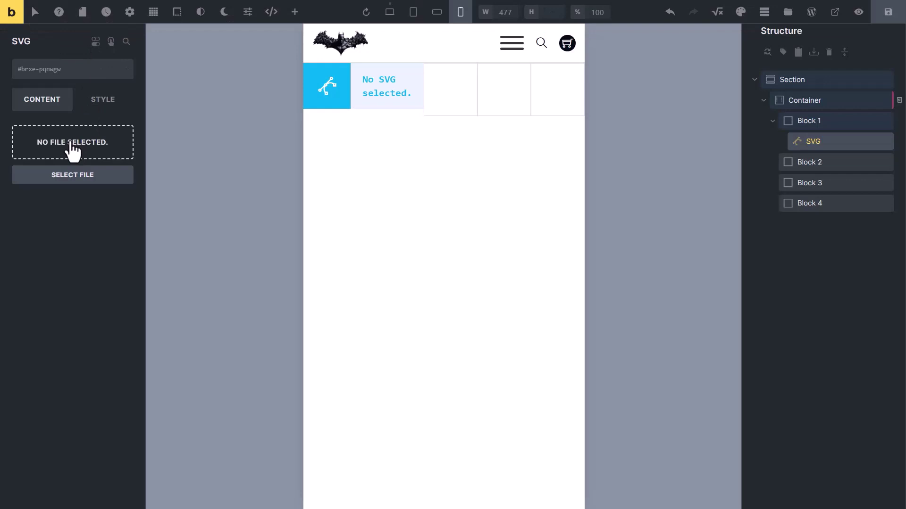
left_click(81, 153)
left_click(445, 254)
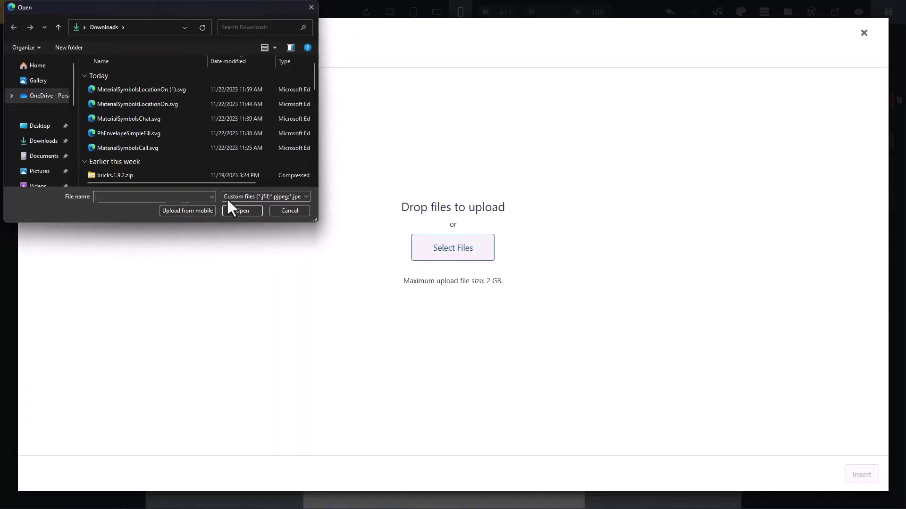
left_click_drag(88, 89, 130, 154)
left_click_drag(209, 174, 210, 176)
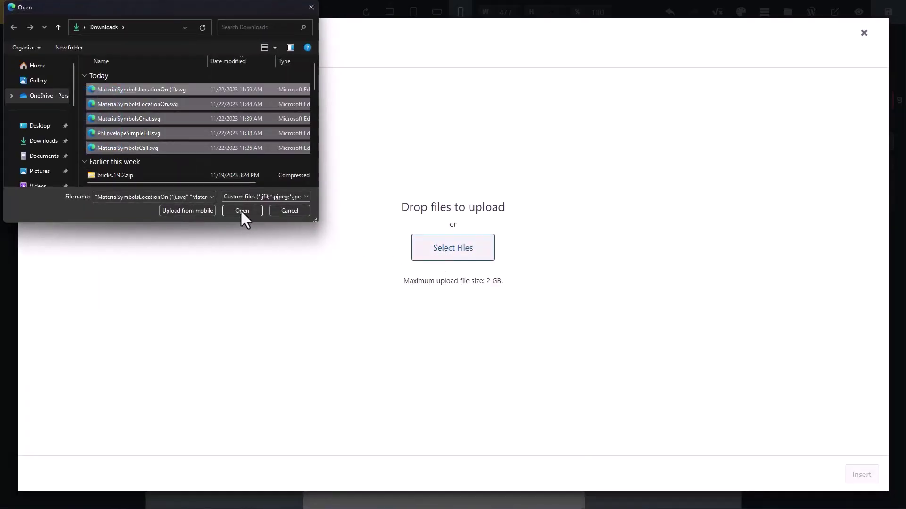
left_click(289, 211)
Insert the MaterialSymbolsCall phone icon into Block 1's SVG element
left_click(103, 60)
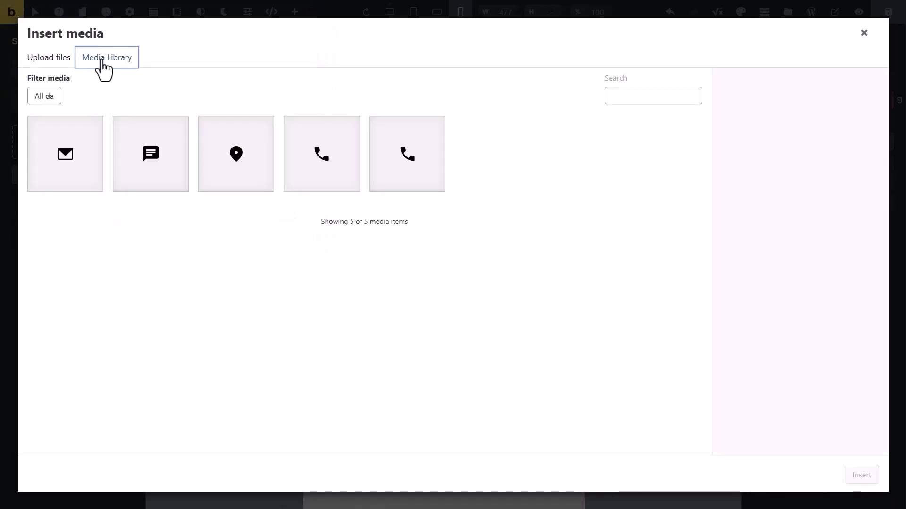
left_click(323, 162)
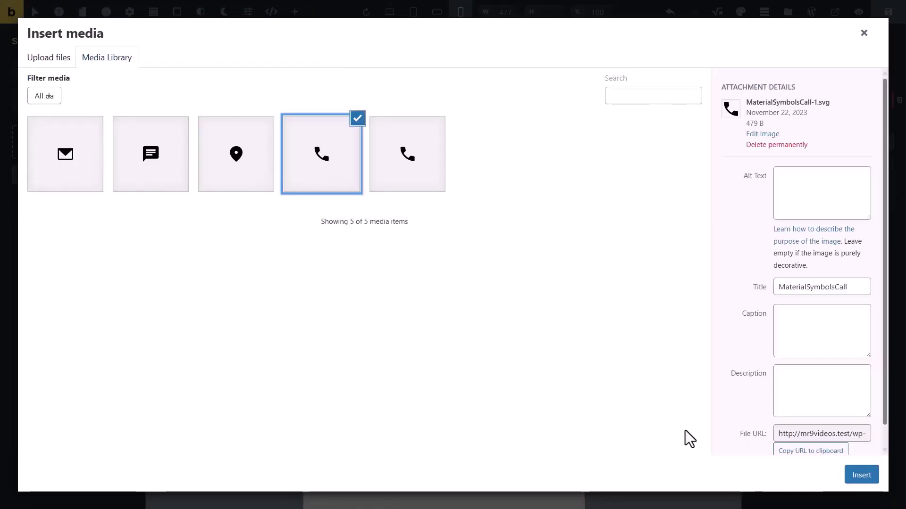
left_click(861, 475)
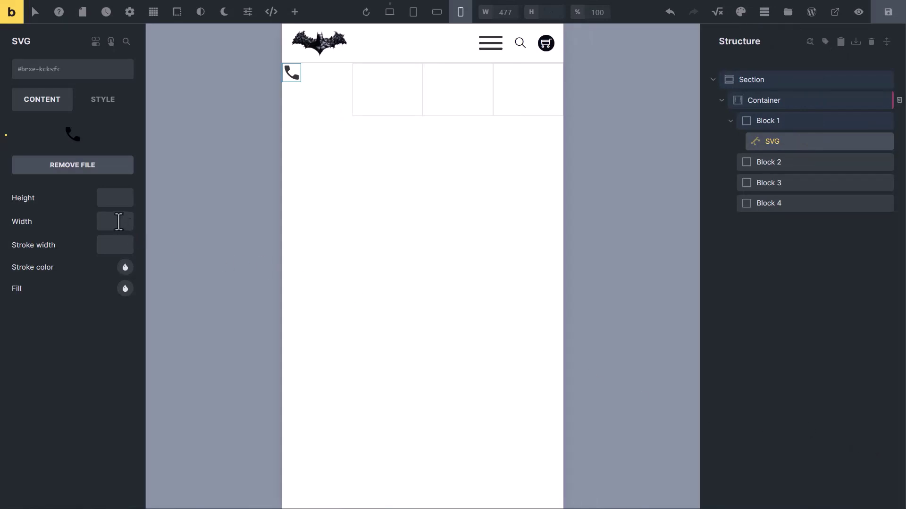
Set the phone icon width to 32 and give Block 1 linked padding 16, centred on both axes
left_click(118, 221)
type("32")
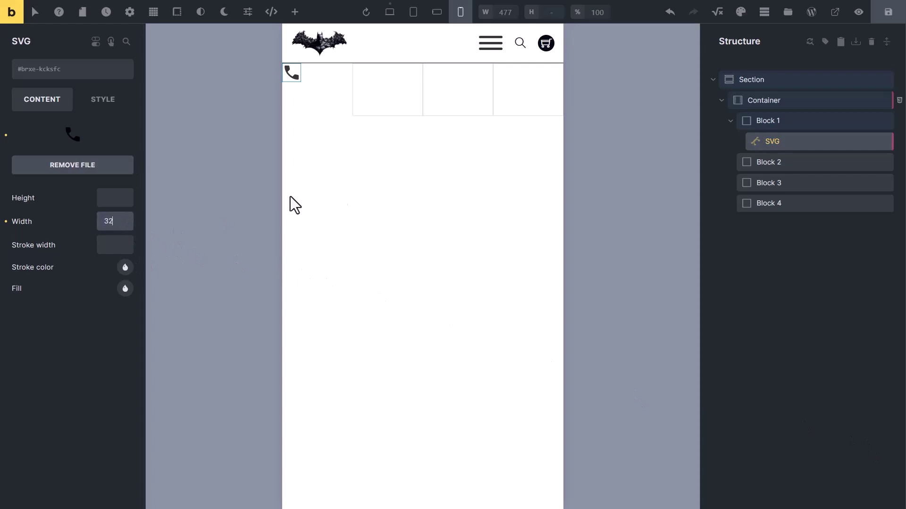
left_click(761, 120)
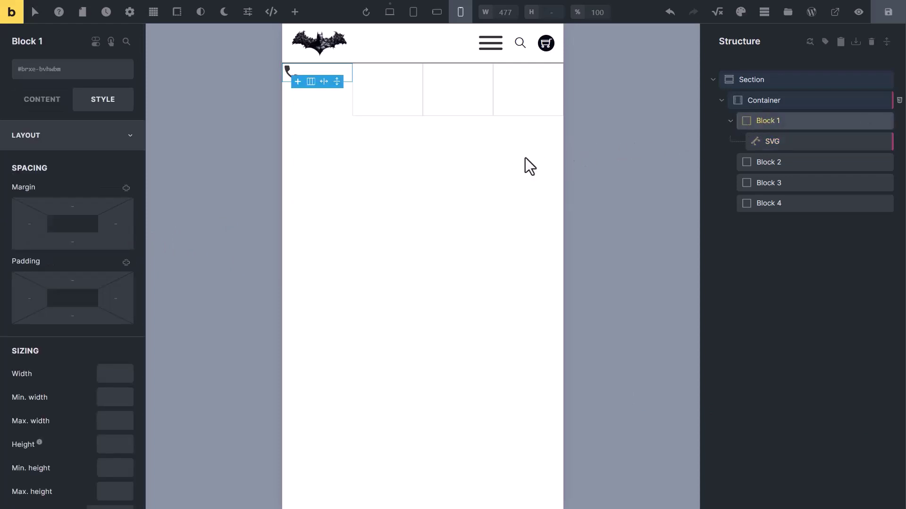
left_click(126, 263)
left_click(85, 281)
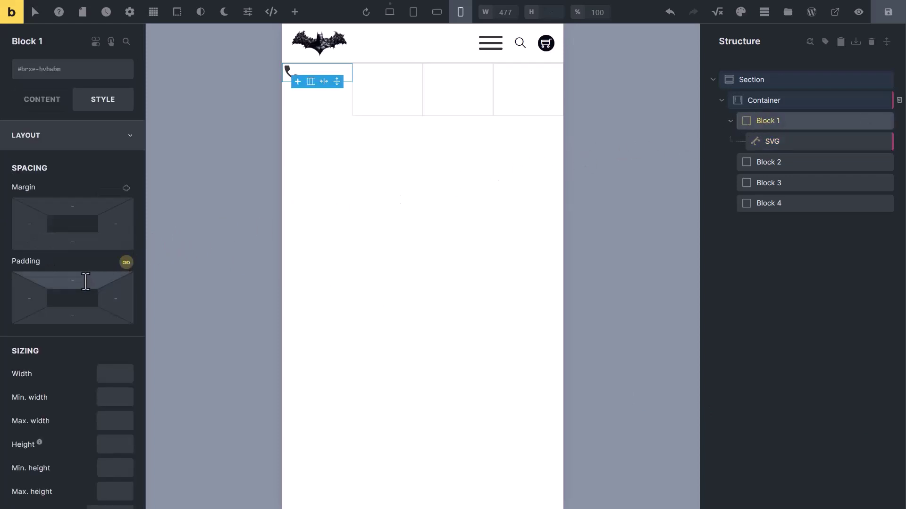
type("16")
left_click(35, 101)
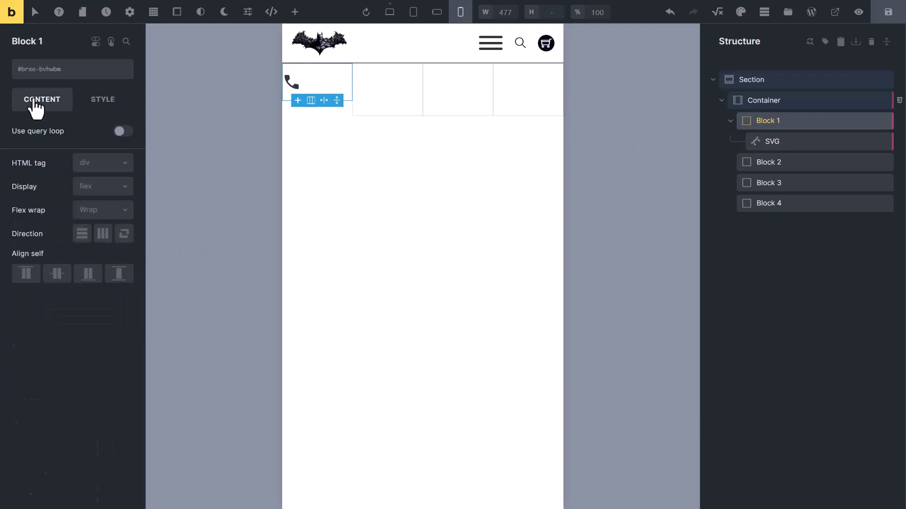
left_click(42, 313)
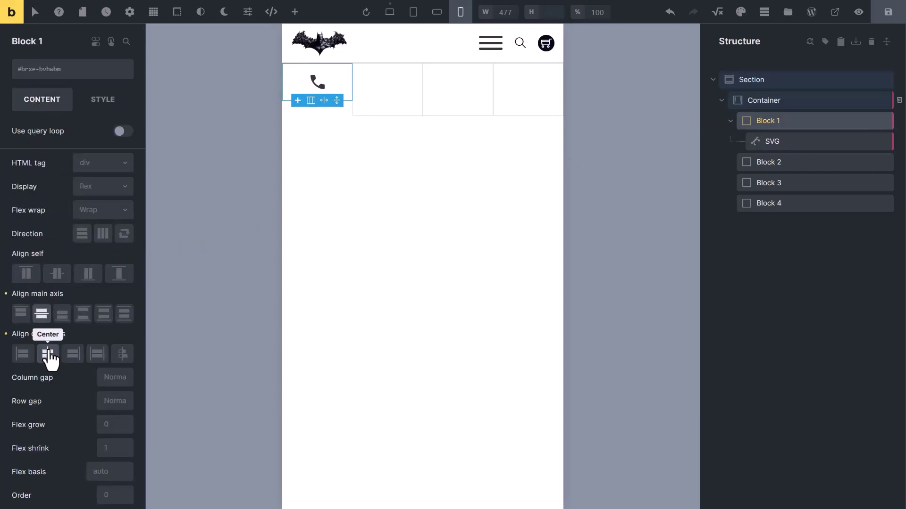
Delete the empty Blocks 2–4 and duplicate Block 1 three times
left_click(885, 163)
left_click(885, 163)
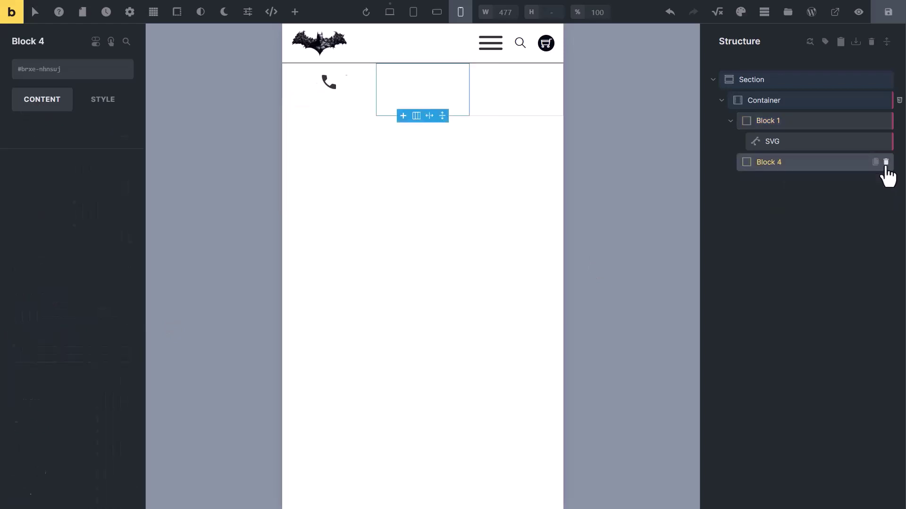
left_click(886, 161)
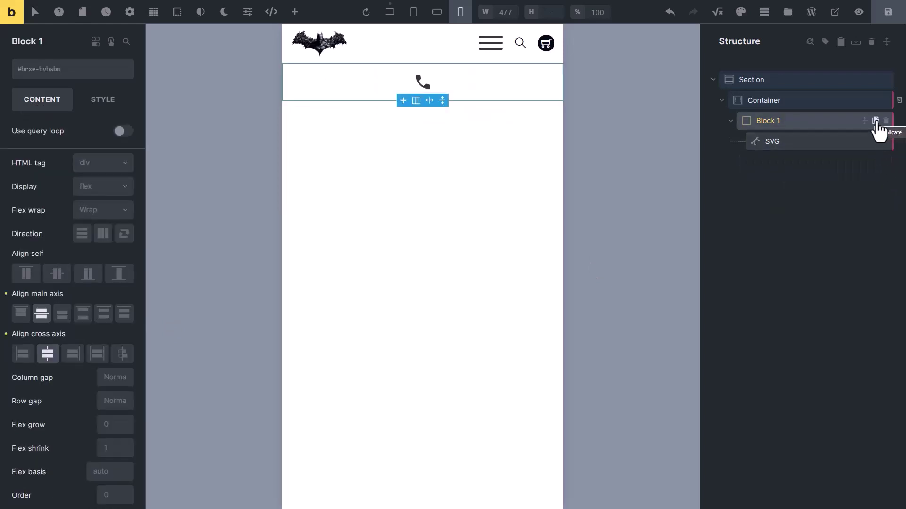
left_click(876, 121)
left_click(876, 120)
left_click(875, 120)
Replace the second and third phone icons with the envelope and chat icons
left_click(393, 90)
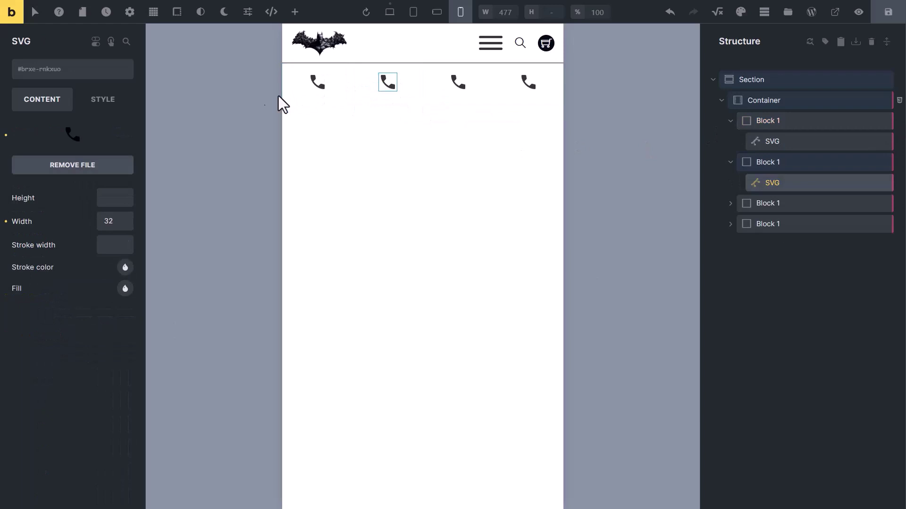
left_click(72, 137)
left_click(71, 165)
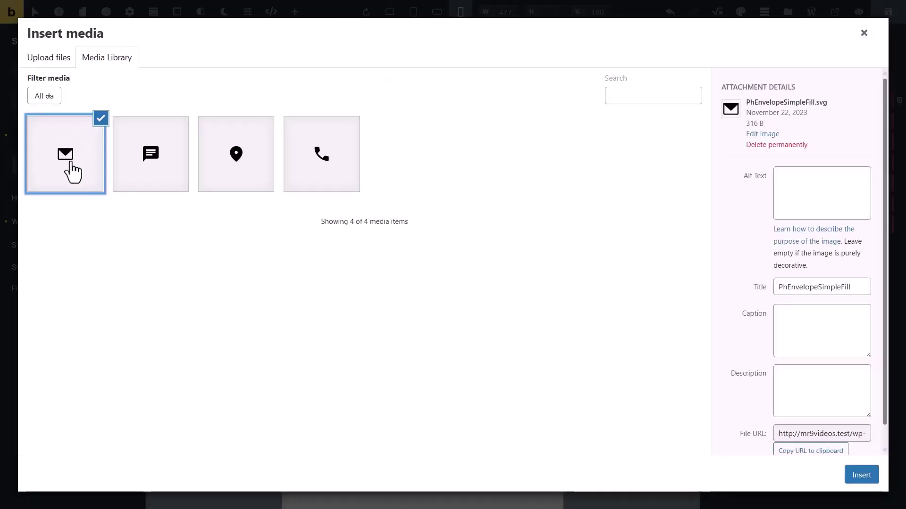
left_click(860, 477)
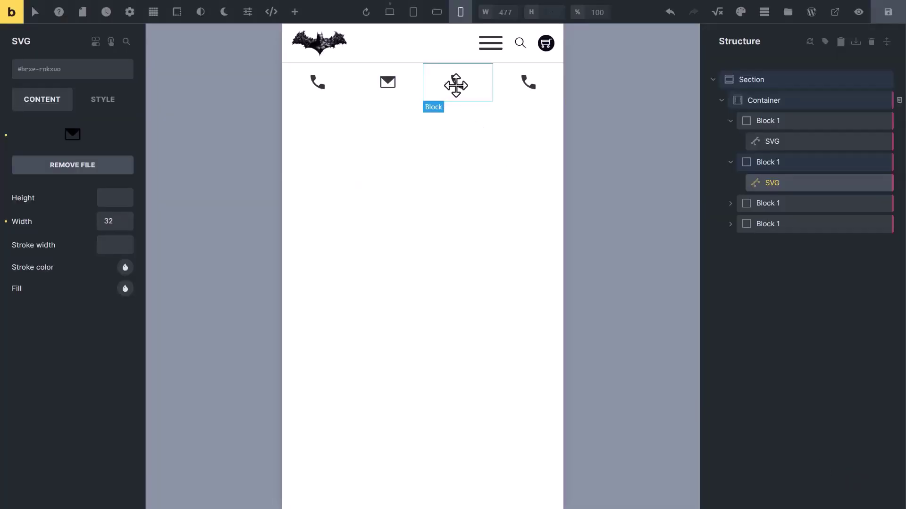
left_click(455, 86)
left_click(72, 136)
left_click(183, 153)
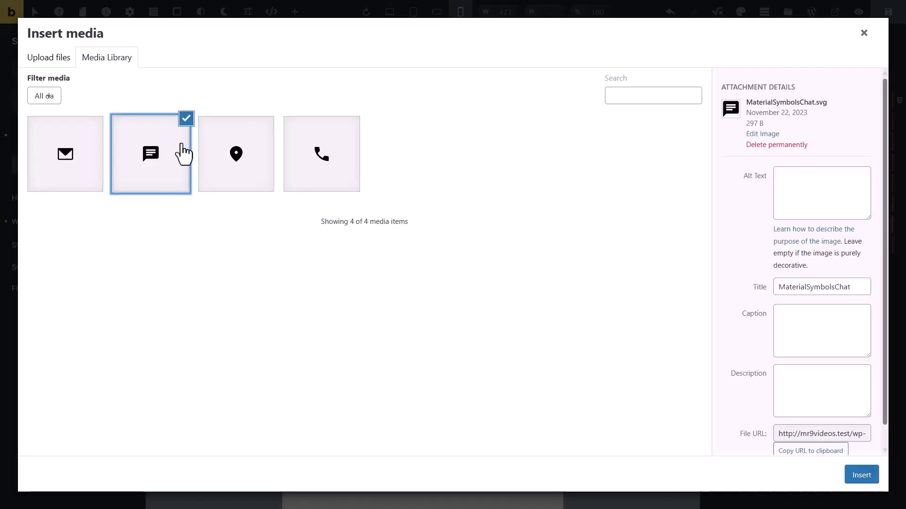
left_click(859, 474)
Replace the fourth phone icon with the location pin icon
left_click(528, 83)
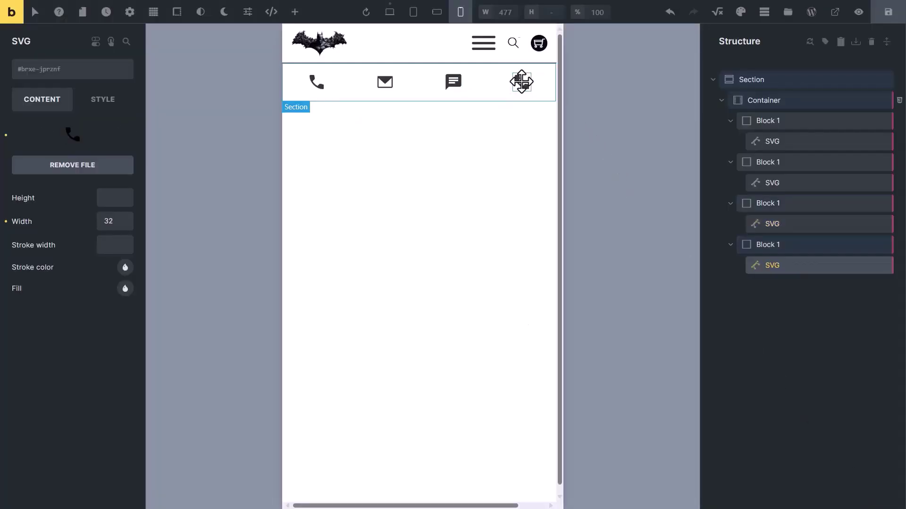
left_click(118, 133)
left_click(241, 158)
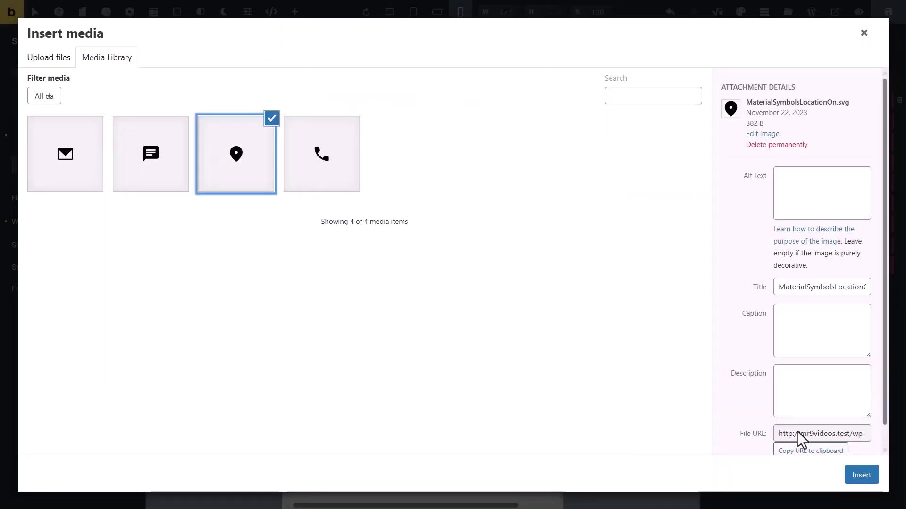
left_click(858, 477)
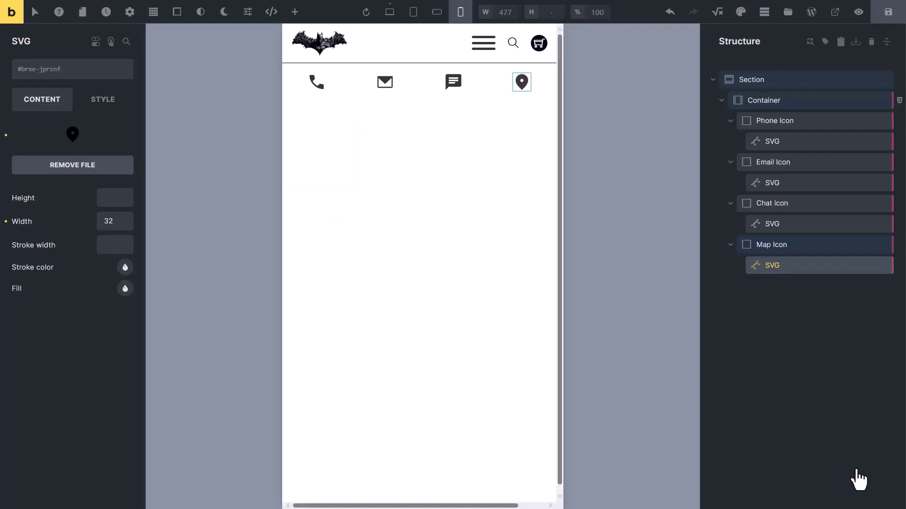
left_click(765, 121)
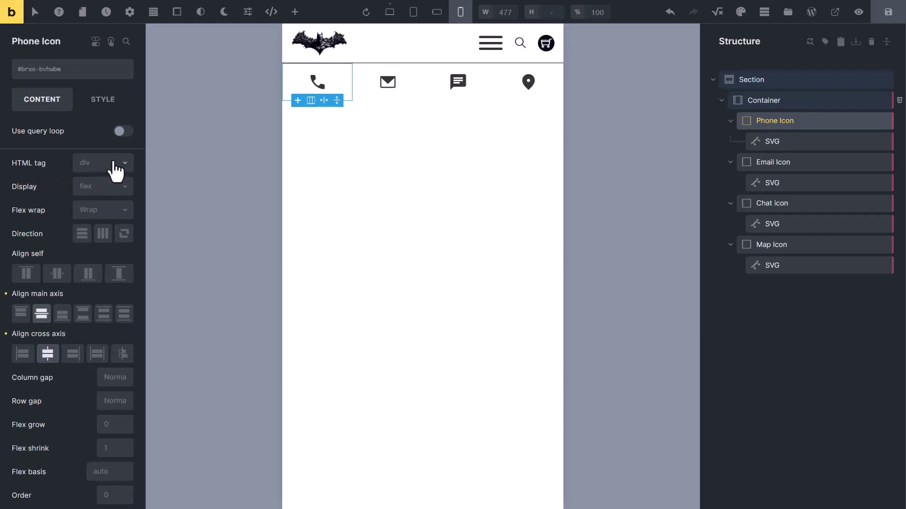
Make the Phone Icon block an a [link] to External URL '#' with aria-label 'Call us'
left_click(115, 166)
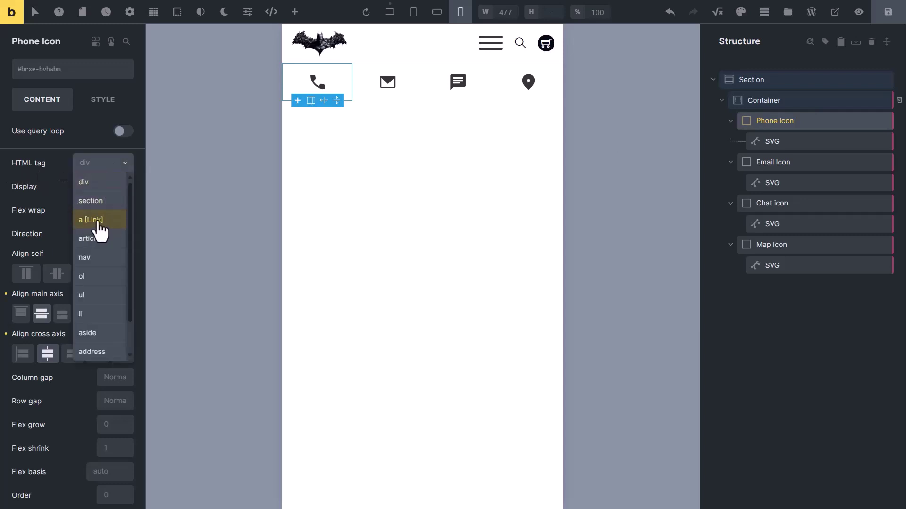
left_click(98, 221)
left_click(61, 182)
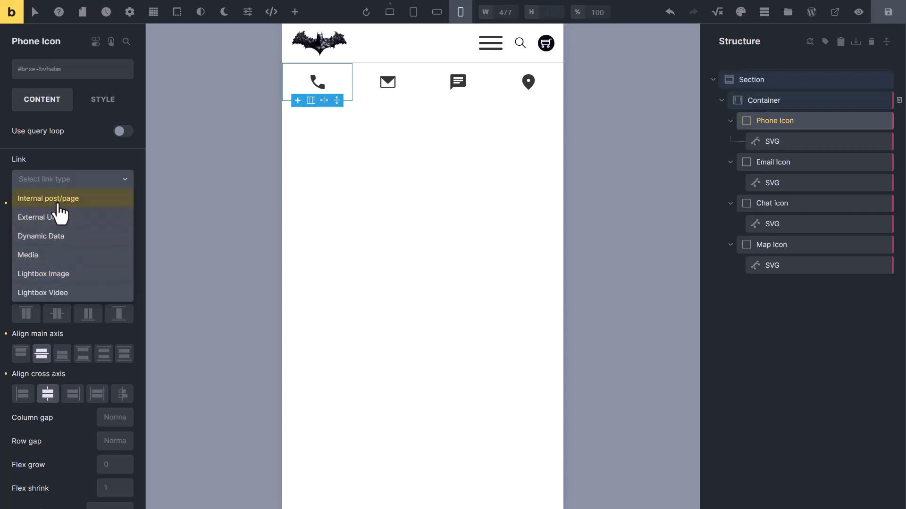
left_click(49, 217)
left_click(31, 222)
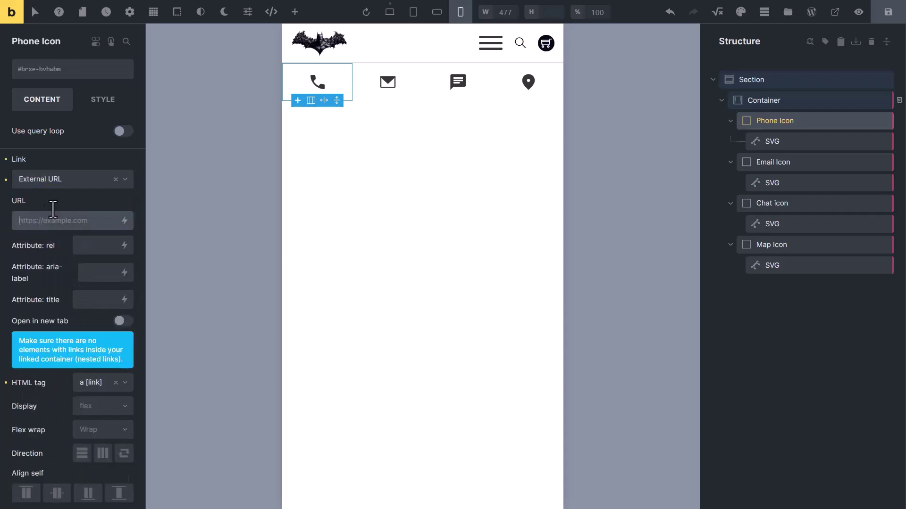
type("#")
left_click(89, 273)
type("Ca")
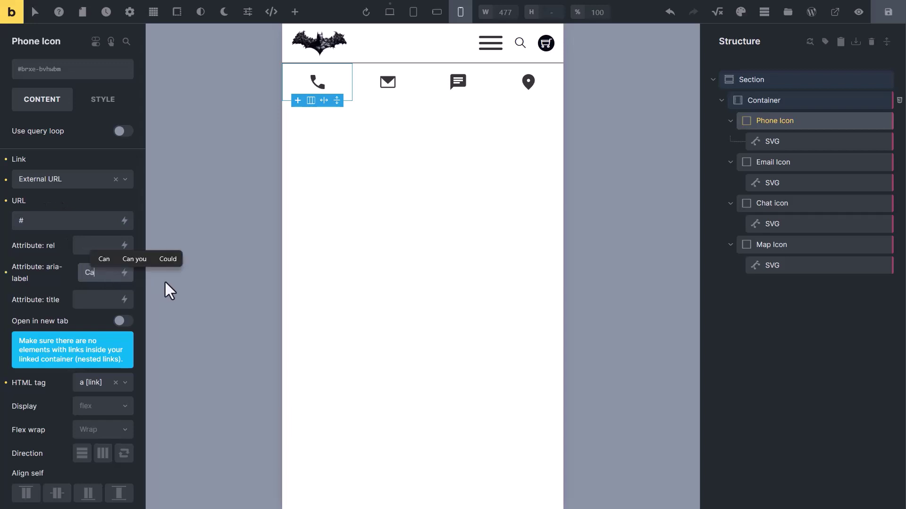
type("ll us")
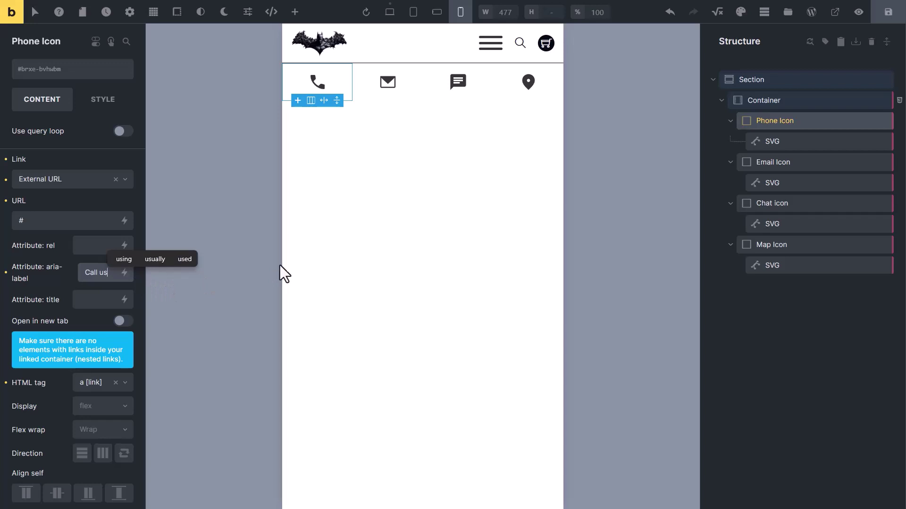
Make the Email Icon block an a [link] to External URL '#' with aria-label 'email us'
left_click(762, 162)
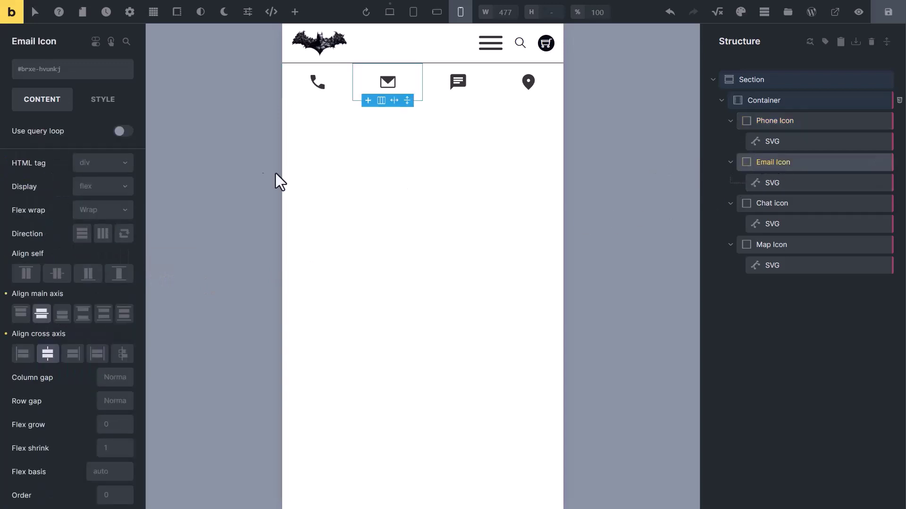
left_click(114, 167)
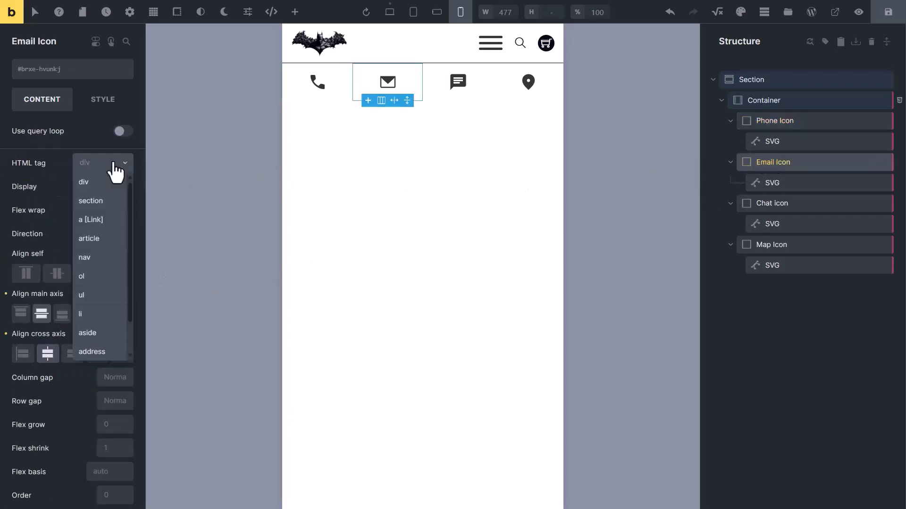
left_click(115, 219)
left_click(83, 180)
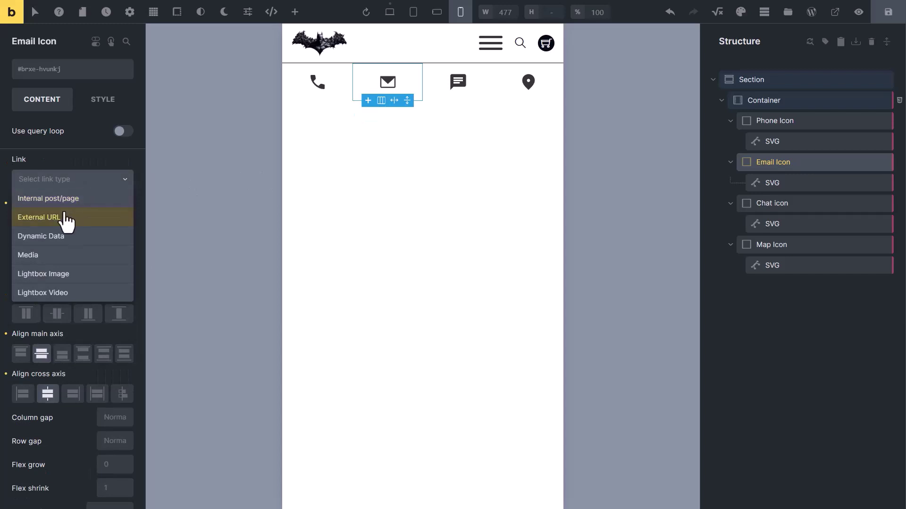
left_click(66, 218)
left_click(49, 220)
type("#")
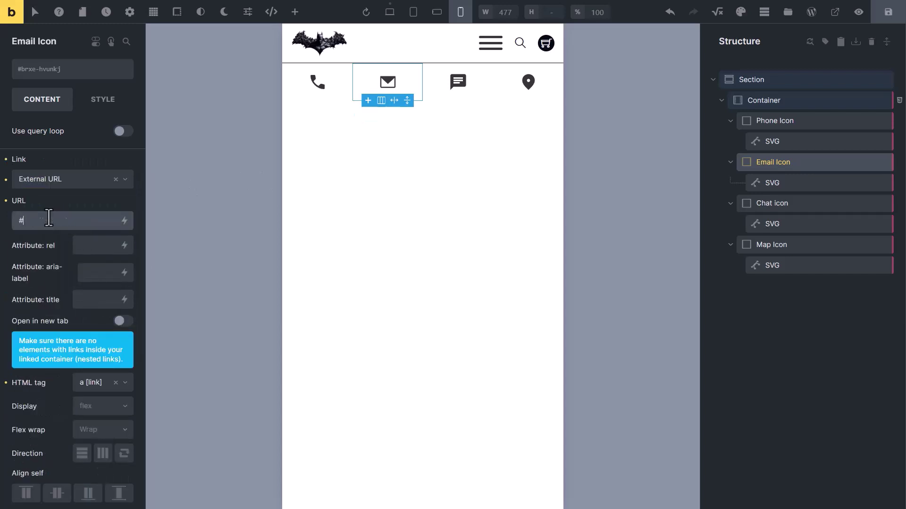
left_click(95, 277)
type("email us")
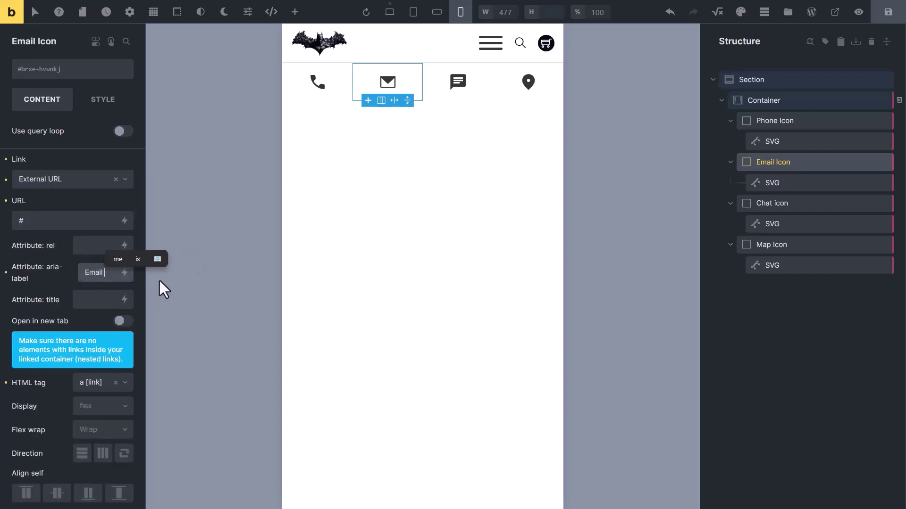
left_click(772, 203)
Make the Chat icon block an a [link] to External URL '#' with aria-label 'Chat with you'
left_click(99, 164)
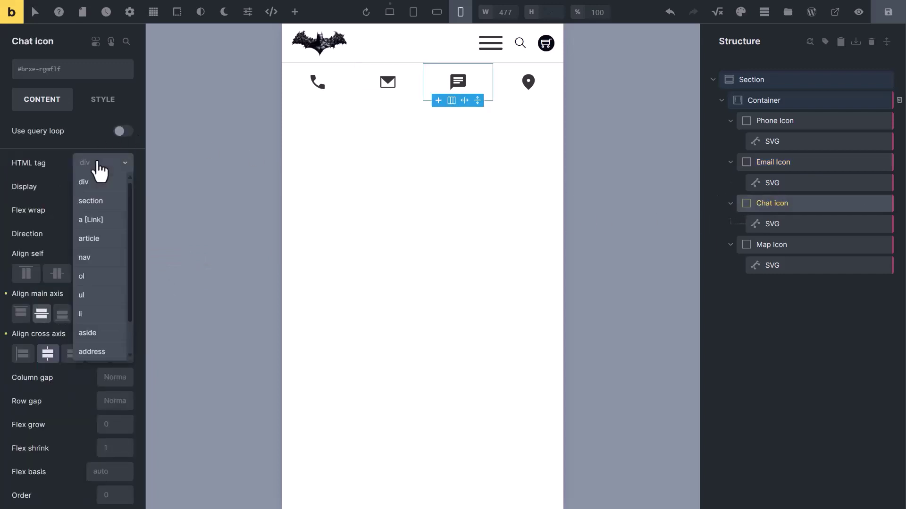
left_click(97, 220)
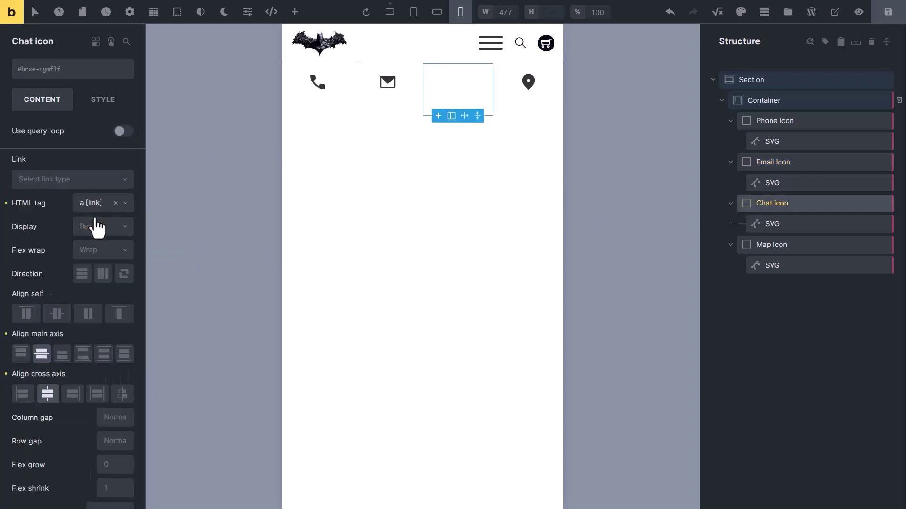
left_click(60, 191)
left_click(54, 218)
left_click(48, 220)
type("#")
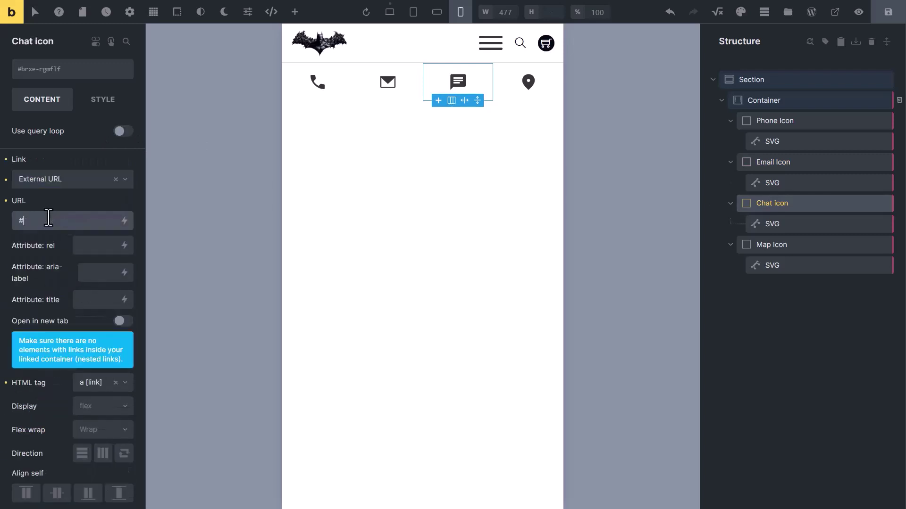
left_click(96, 269)
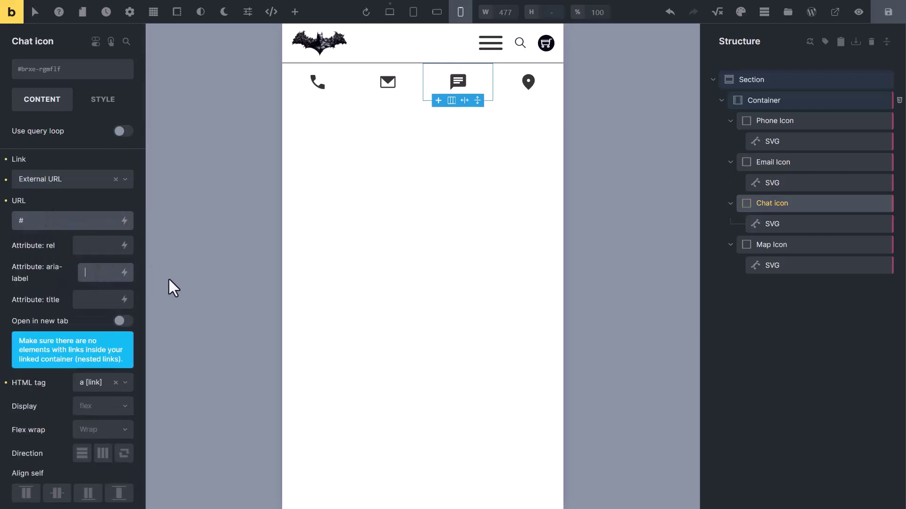
type("Chat with you")
left_click(167, 277)
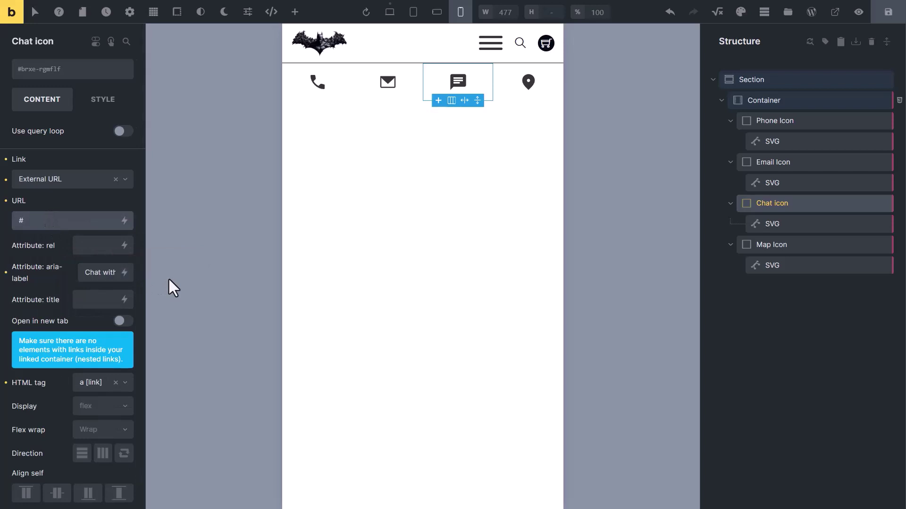
Make the Map Icon block an external-URL link to '#' with aria-label 'get directions'
left_click(769, 245)
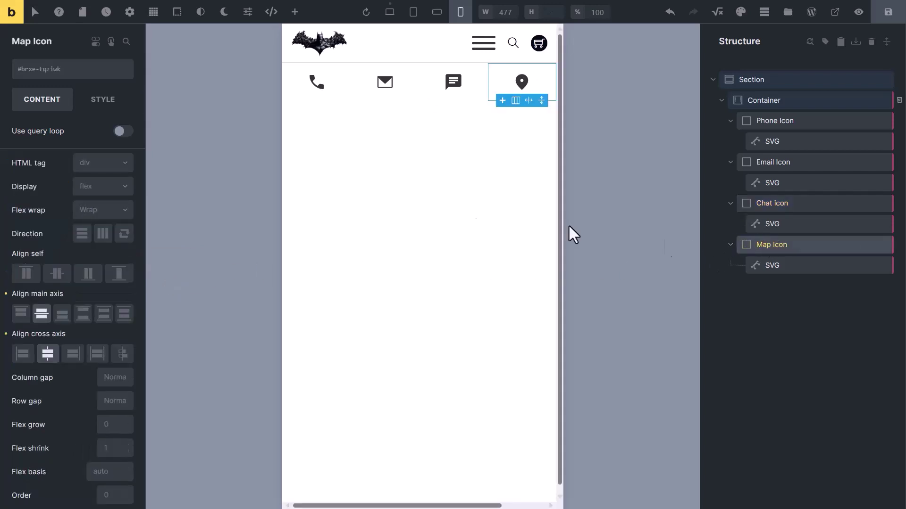
left_click(97, 168)
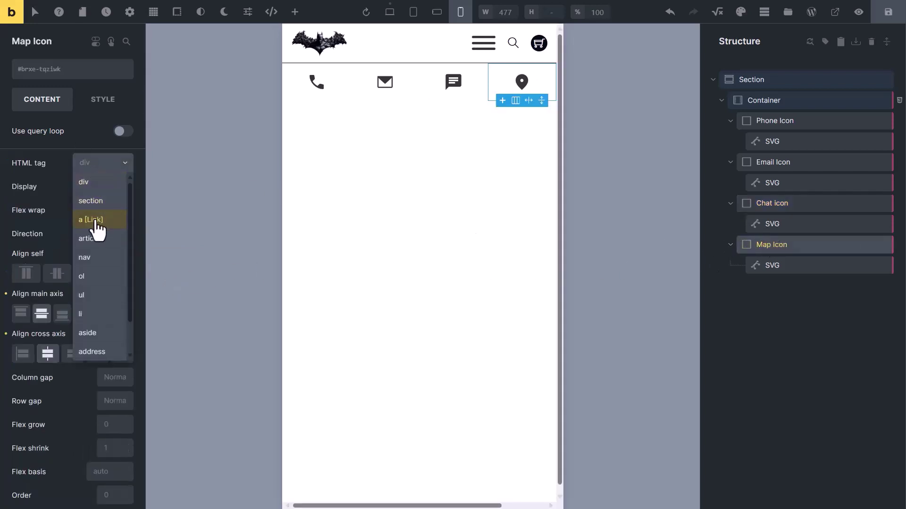
left_click(95, 219)
left_click(54, 183)
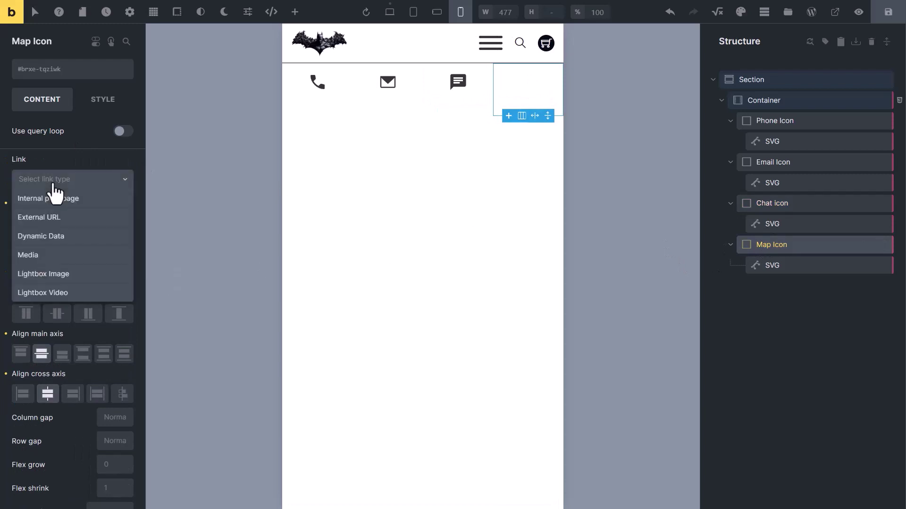
left_click(57, 218)
left_click(49, 219)
type("#")
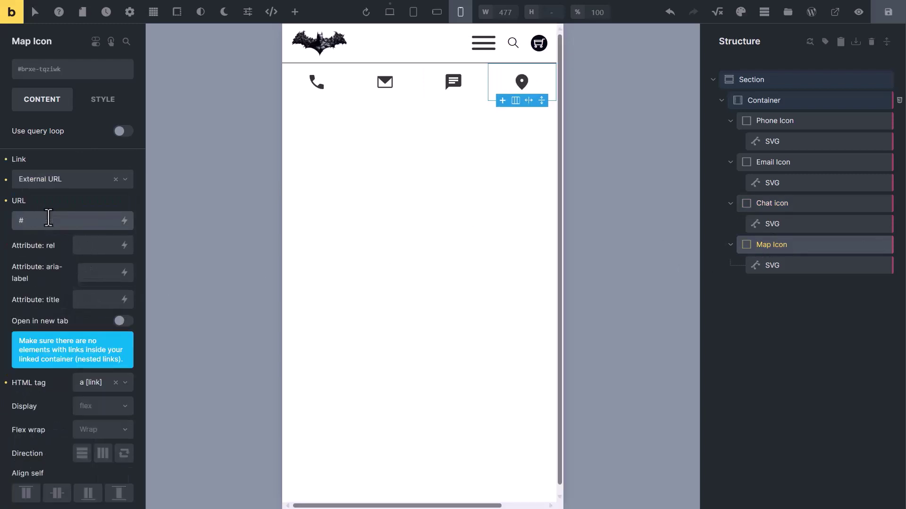
left_click(94, 273)
type("g")
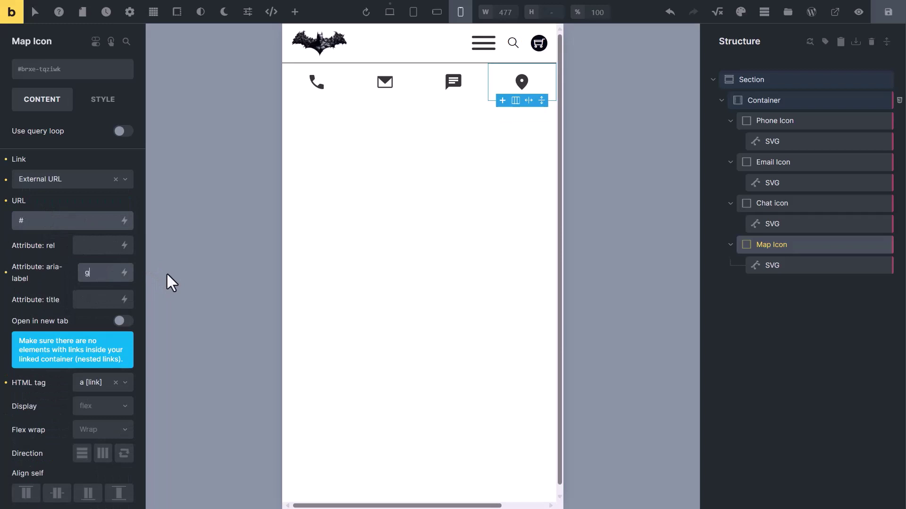
type("et di")
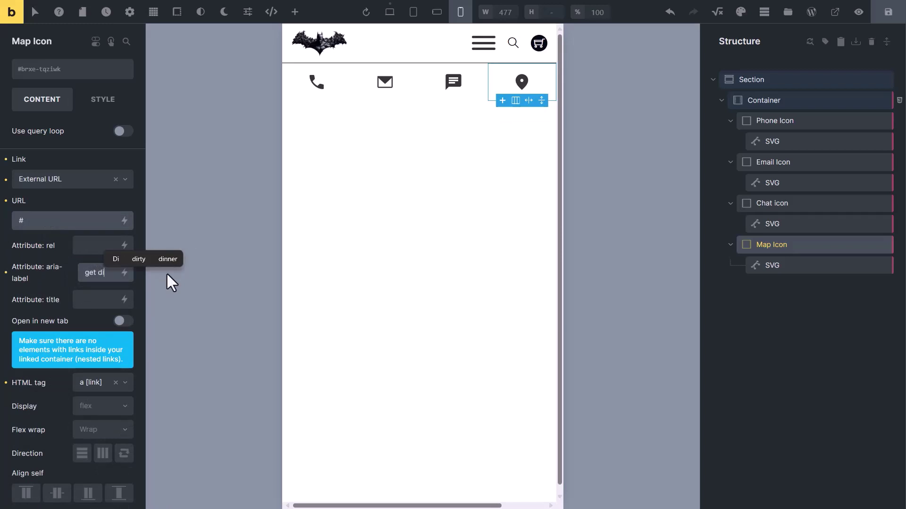
type("rections")
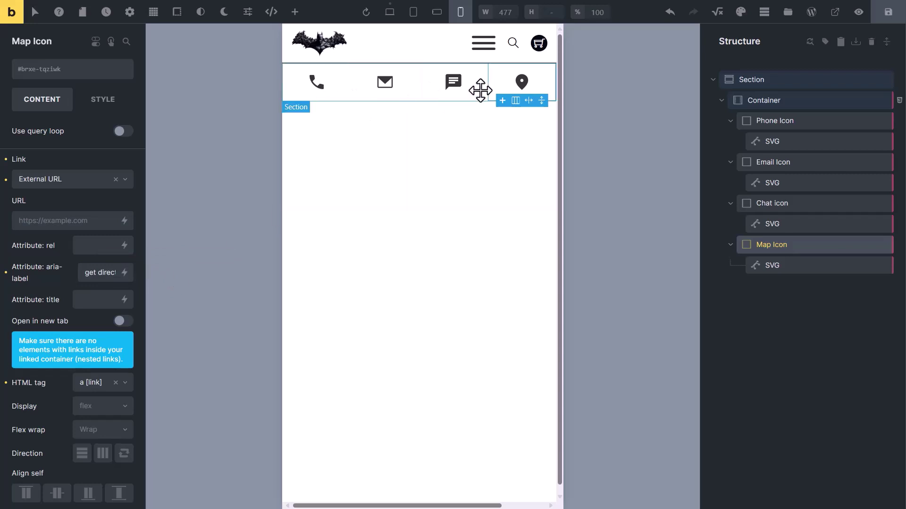
Give the outer Section a white #ffffff background colour
left_click(726, 80)
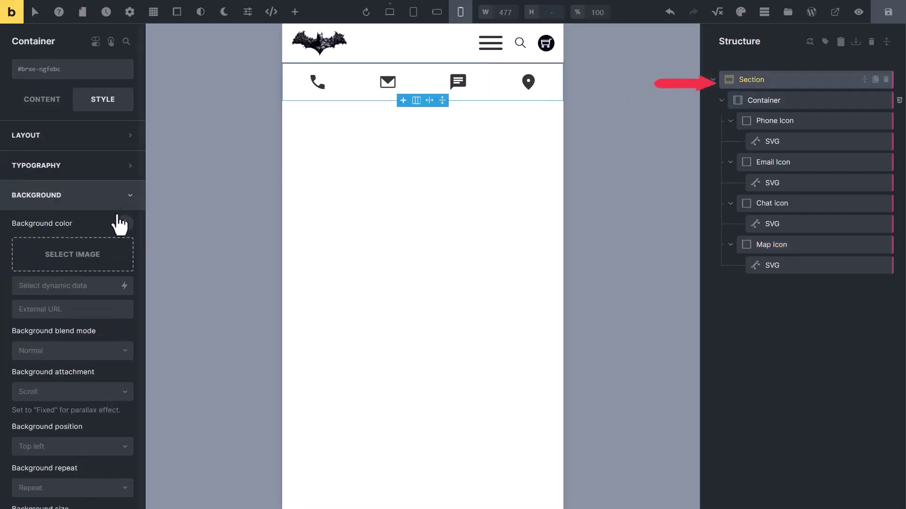
left_click(123, 223)
left_click(42, 291)
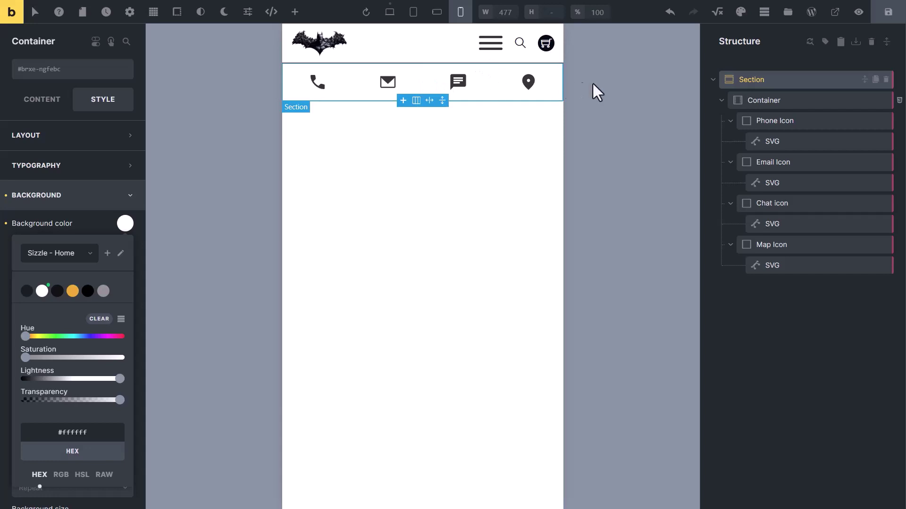
left_click(754, 101)
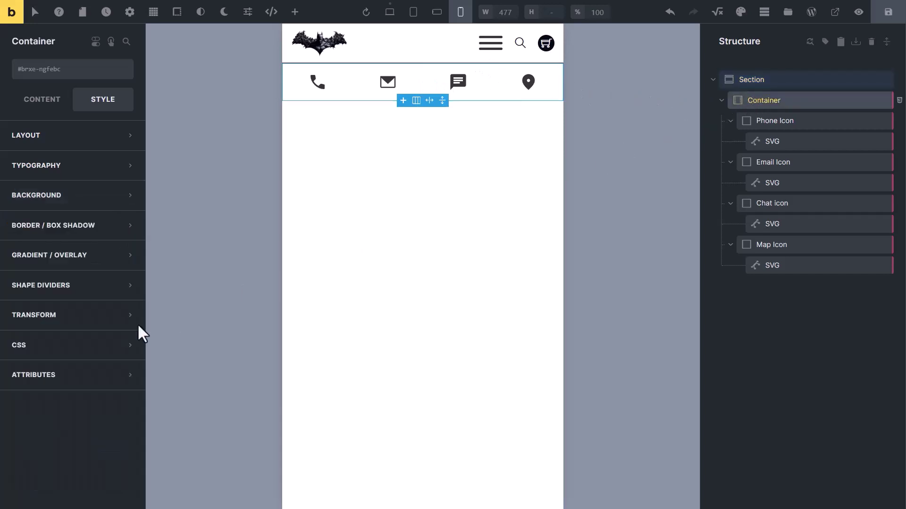
Add Container custom CSS giving every icon except the last a 1px solid lightgray right border
left_click(78, 349)
scroll(85, 358, "down", 5)
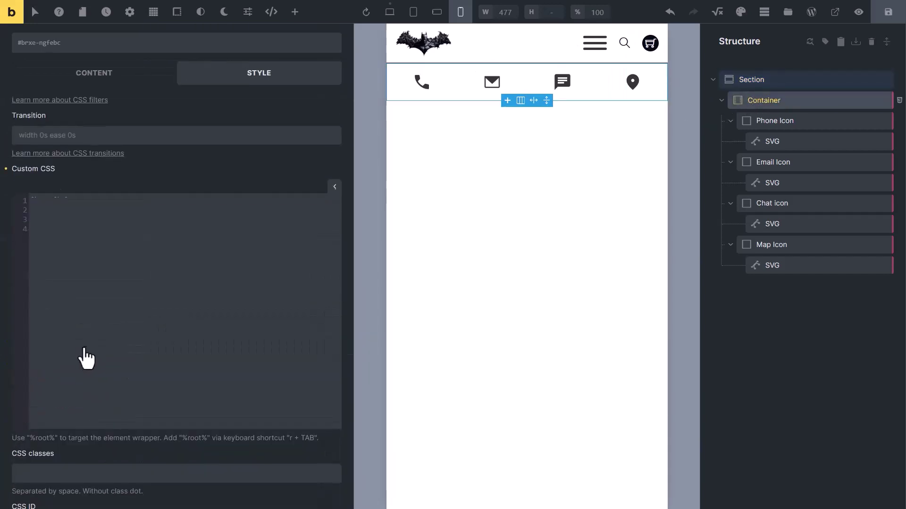
left_click(68, 226)
type("%root% > *:not(last-child) {   border-right: 1px solid lightgray; }")
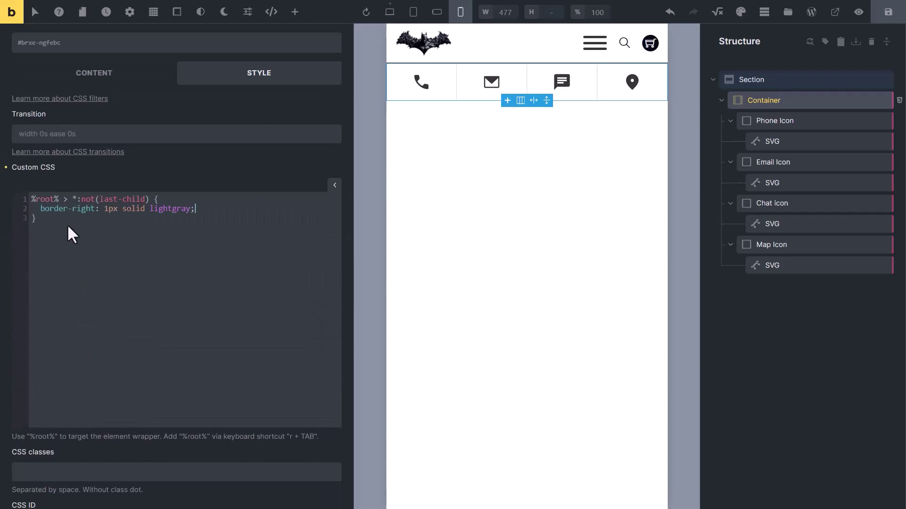
left_click(234, 208)
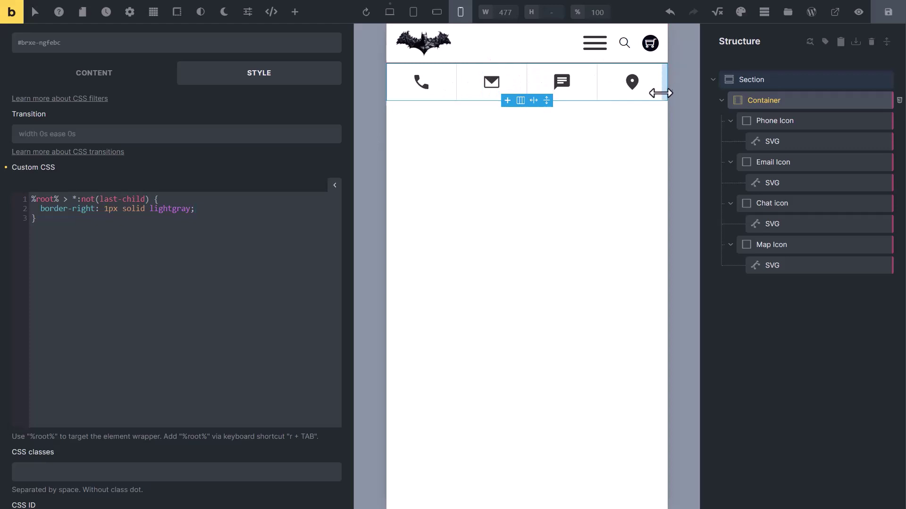
scroll(337, 243, "up", 1)
left_click(335, 231)
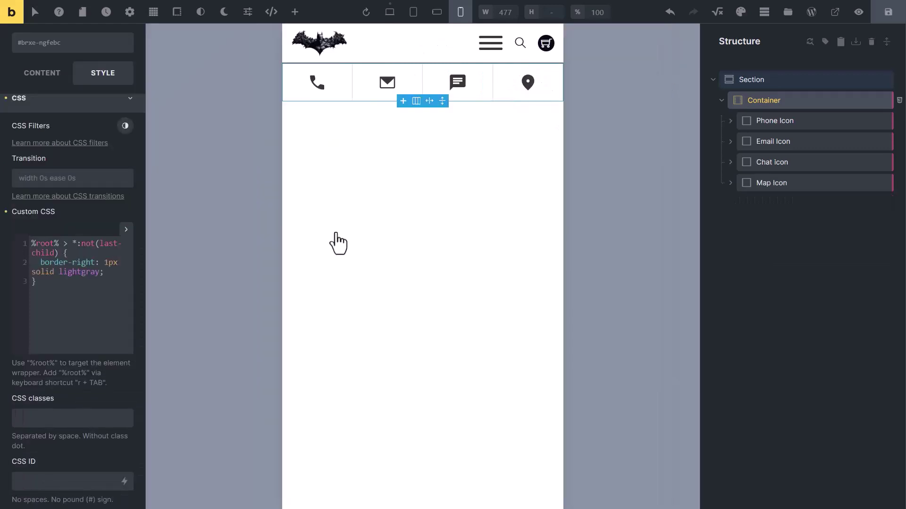
left_click(128, 99)
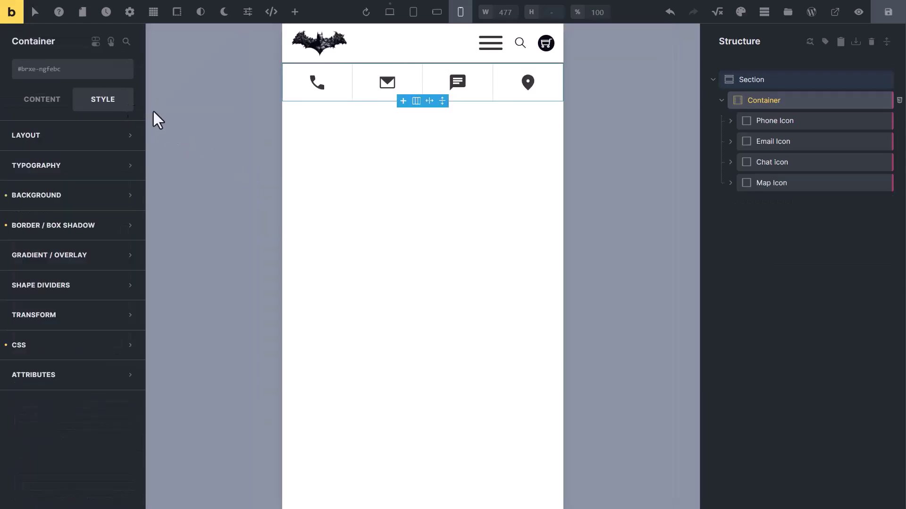
Give the Section a solid lightgray top border
left_click(741, 80)
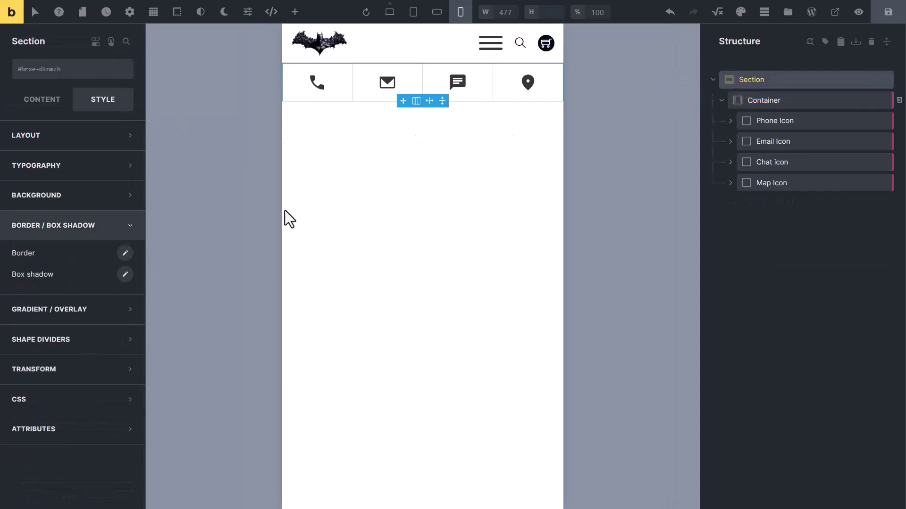
left_click(125, 254)
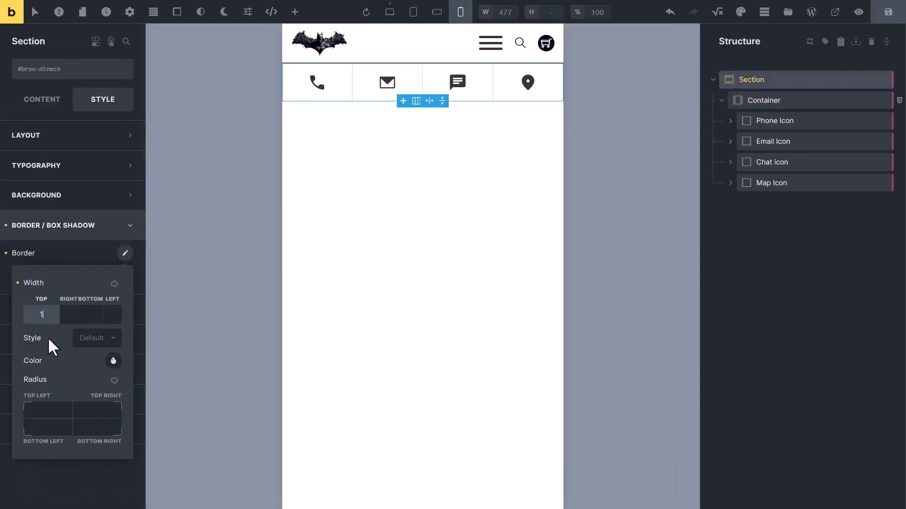
left_click(97, 338)
left_click(95, 396)
left_click(113, 360)
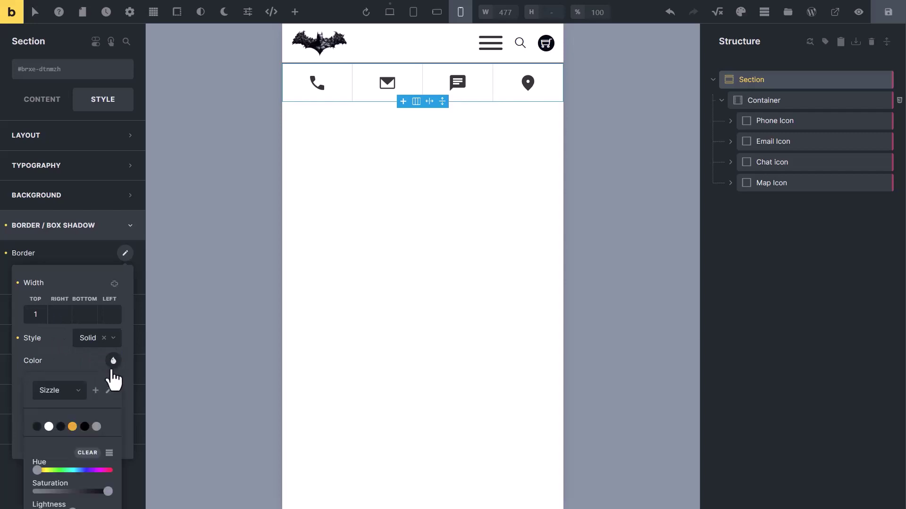
scroll(71, 387, "down", 3)
left_click(89, 454)
type("lightgray")
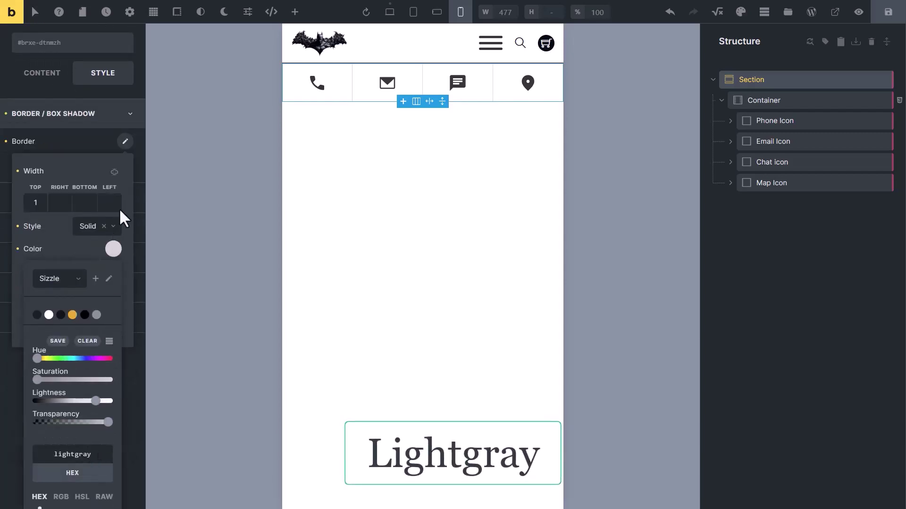
left_click(109, 141)
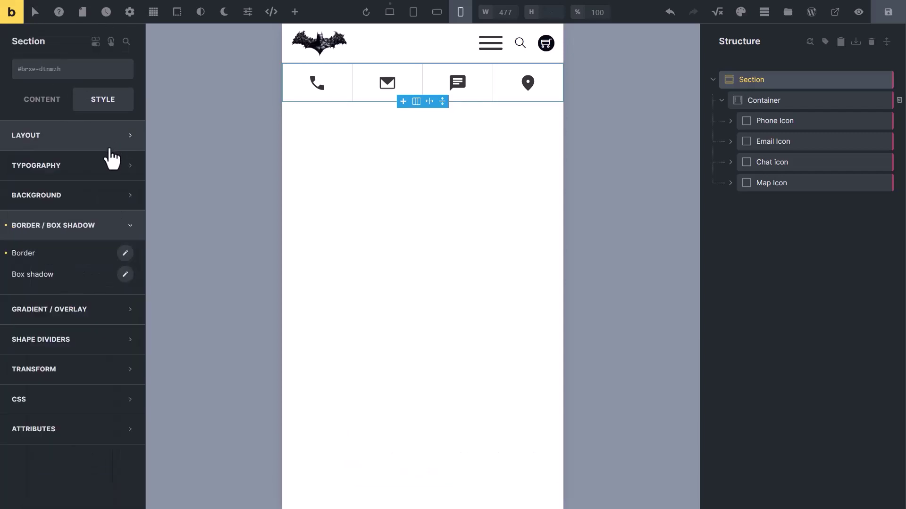
Add a half-transparent box shadow with X 0, Y -3, blur 10, and preview it
left_click(125, 275)
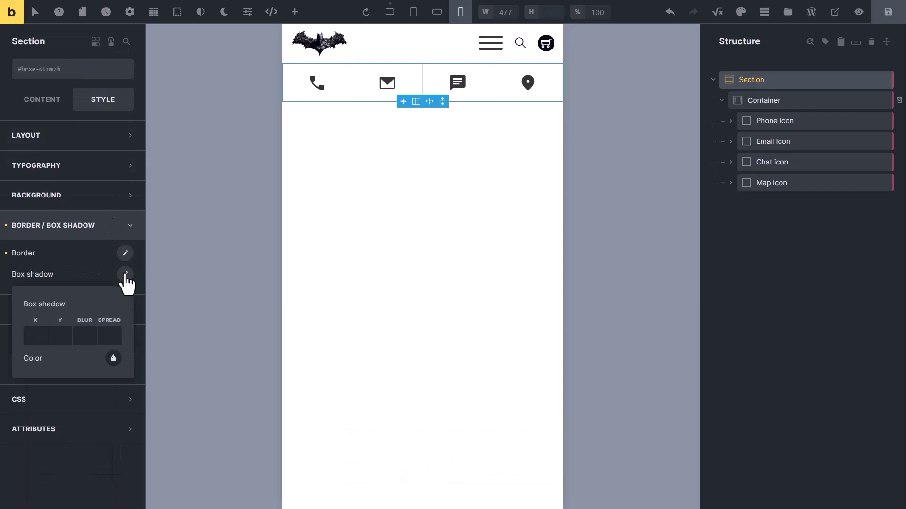
left_click(113, 360)
scroll(94, 377, "down", 2)
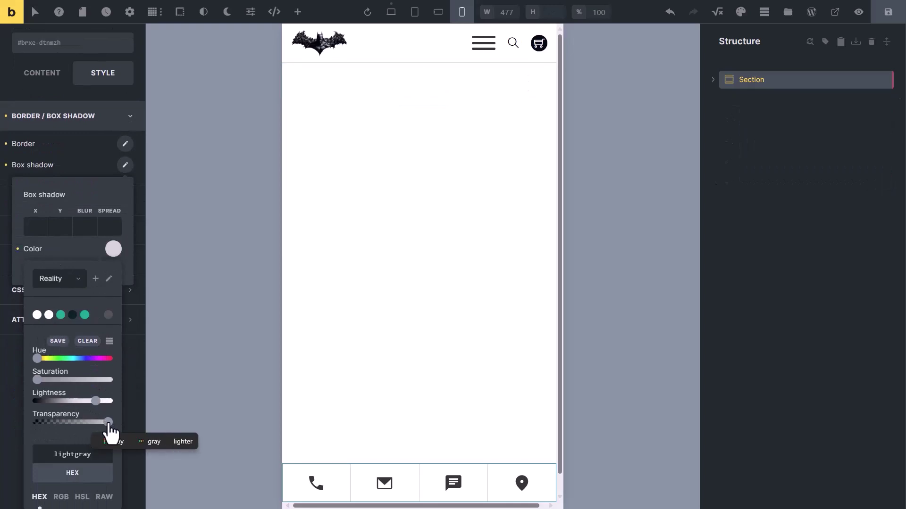
left_click_drag(108, 422, 72, 424)
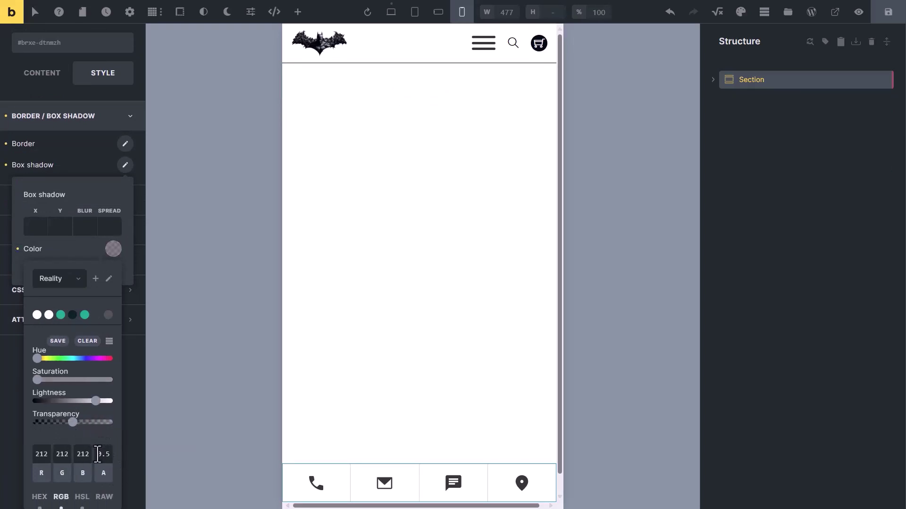
left_click(37, 228)
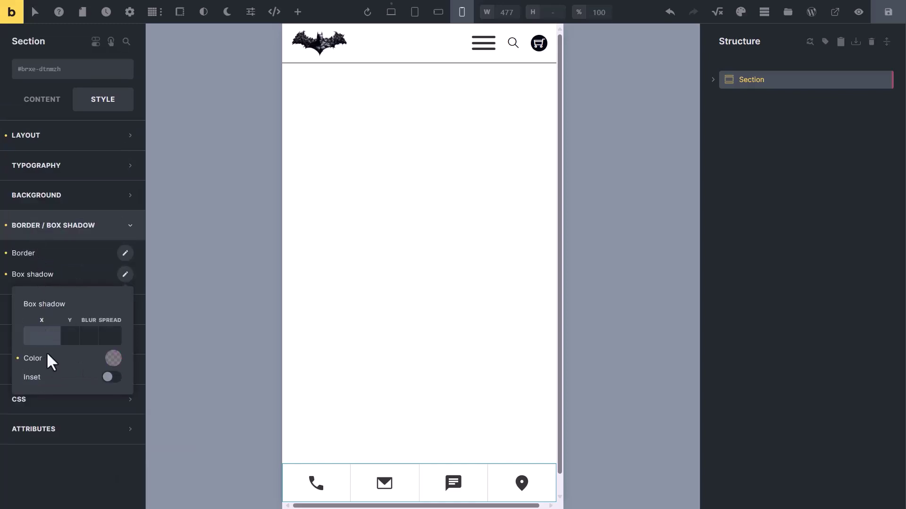
type("0")
left_click(66, 330)
type("-3")
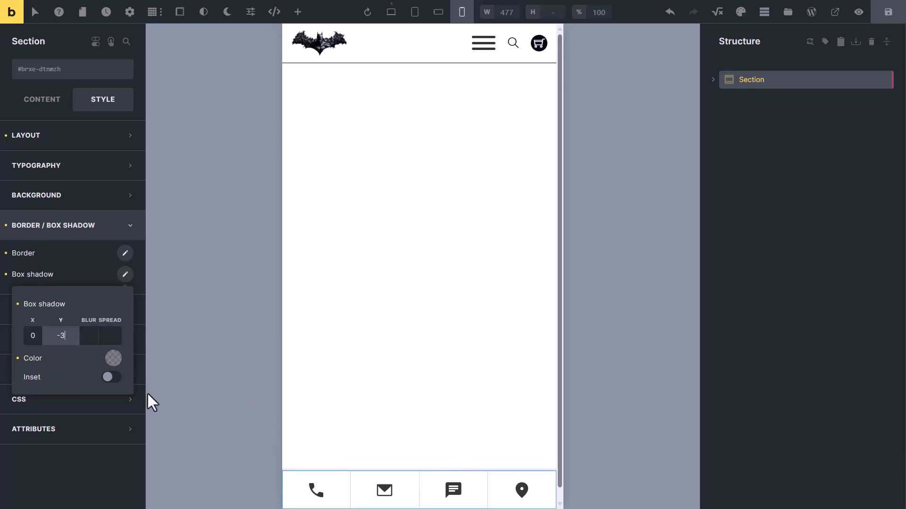
left_click(90, 338)
type("10")
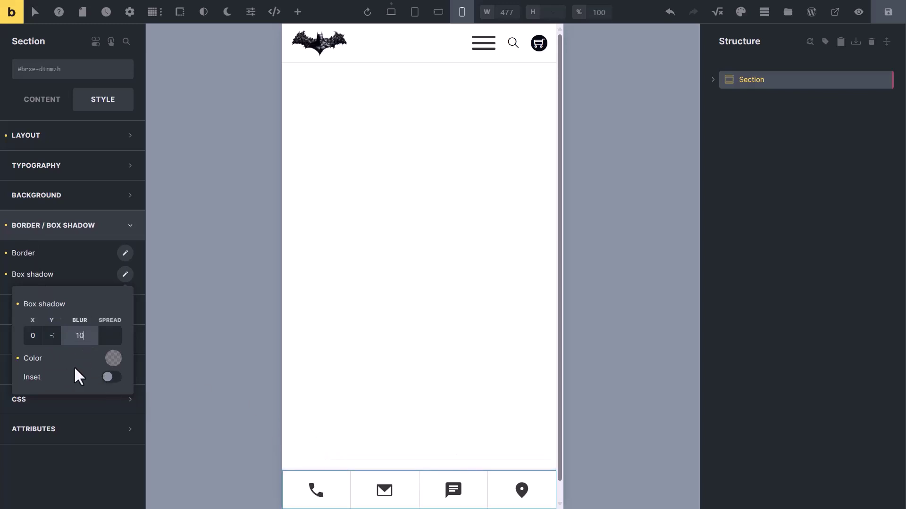
left_click(858, 12)
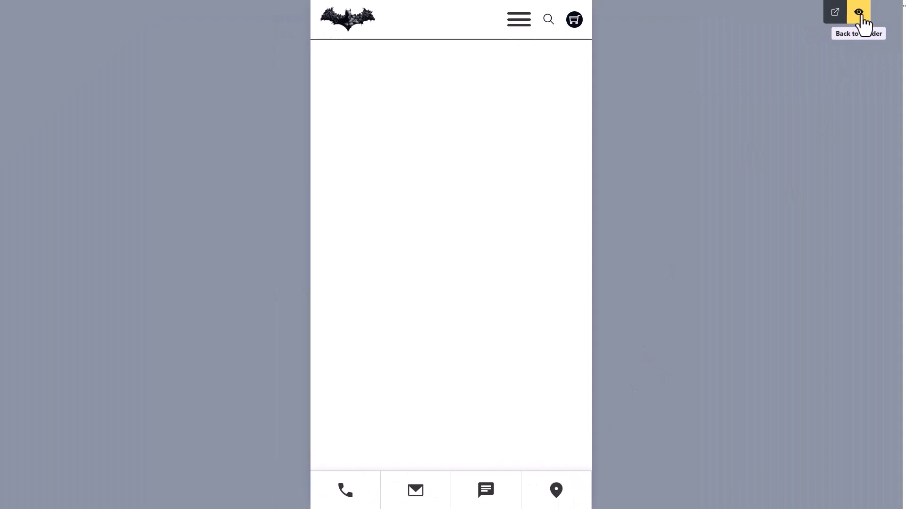
left_click(858, 13)
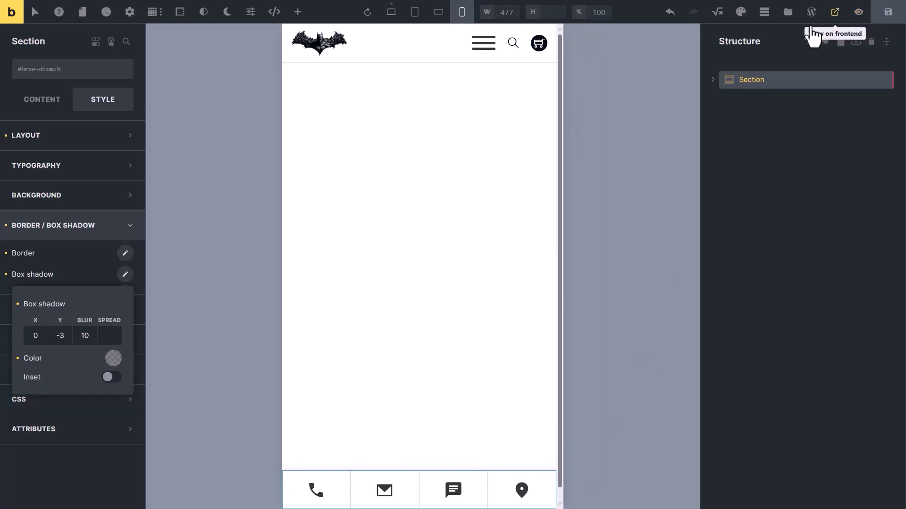
Set the Section's z-index to 33333 under Layout positioning
left_click(91, 150)
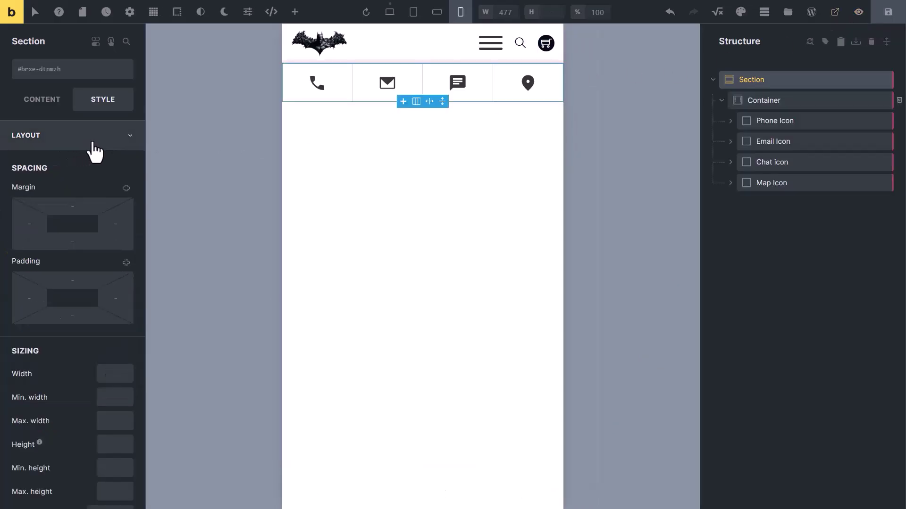
scroll(89, 212, "down", 8)
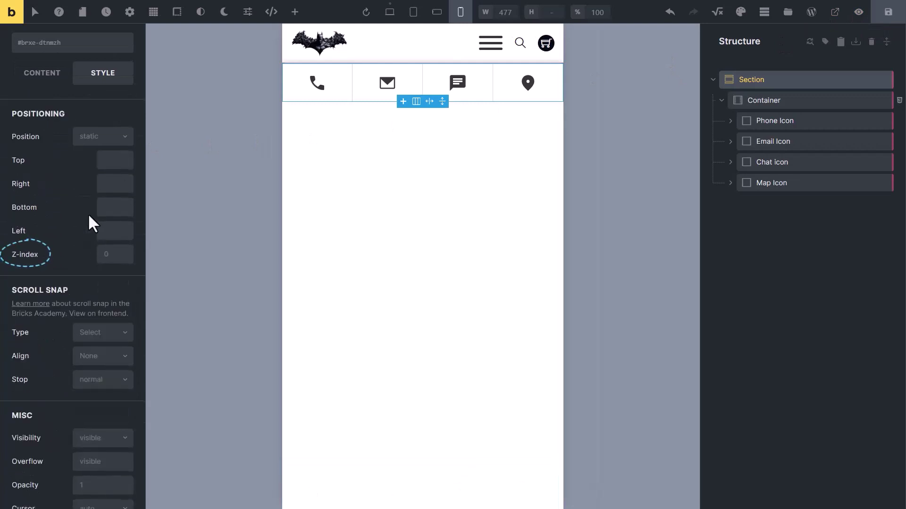
left_click(128, 254)
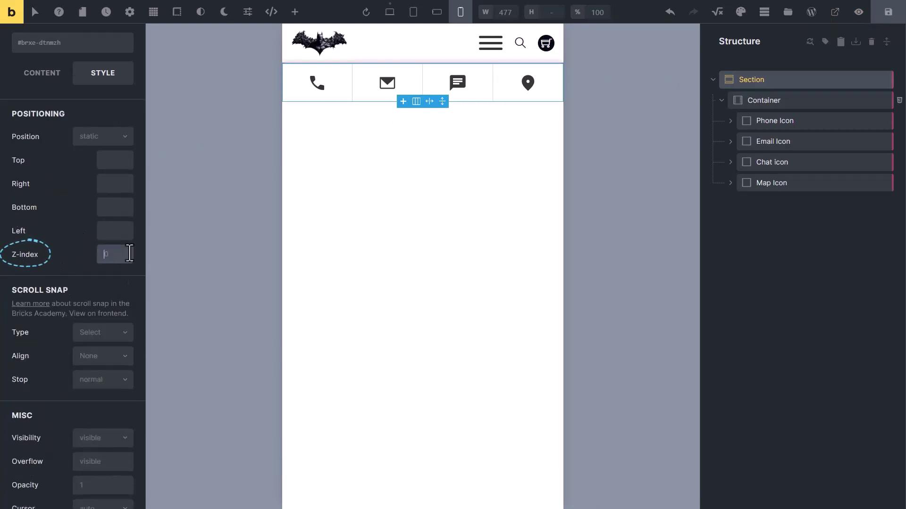
type("33333")
Set the Section's Display to none on the Desktop breakpoint
left_click(390, 14)
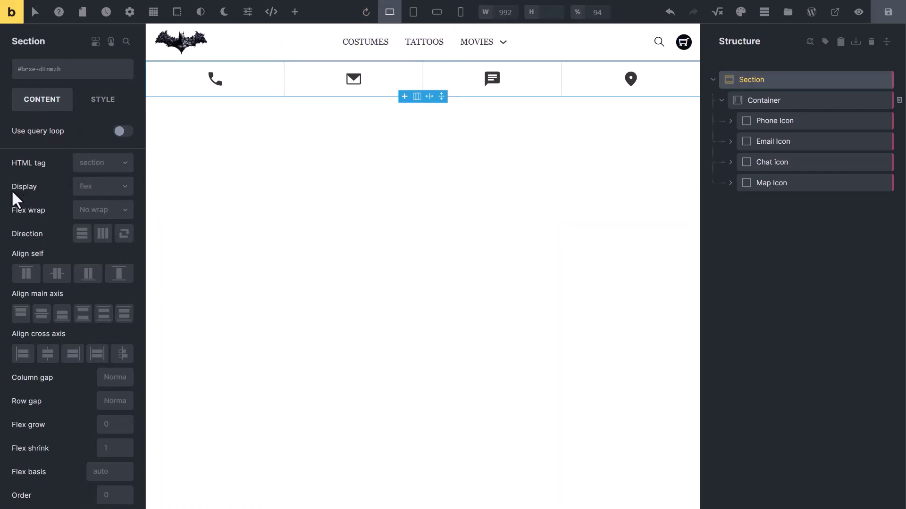
left_click(102, 191)
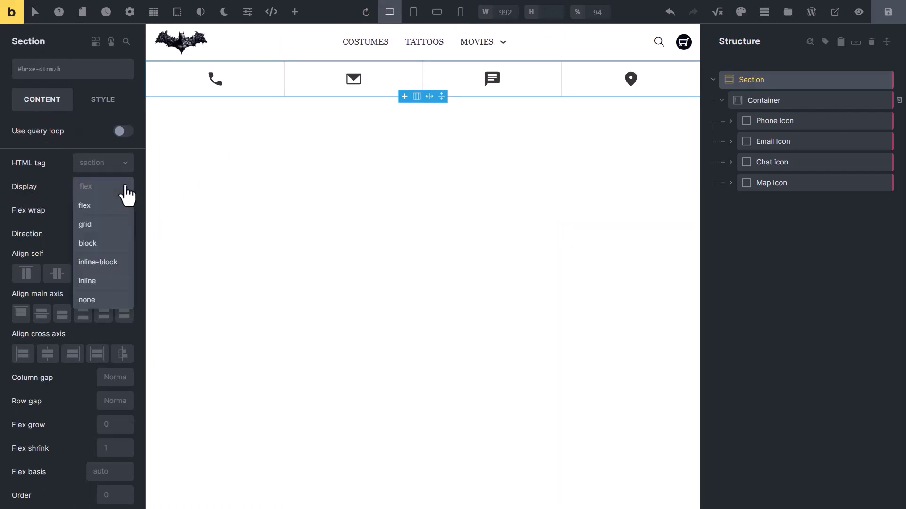
left_click(103, 301)
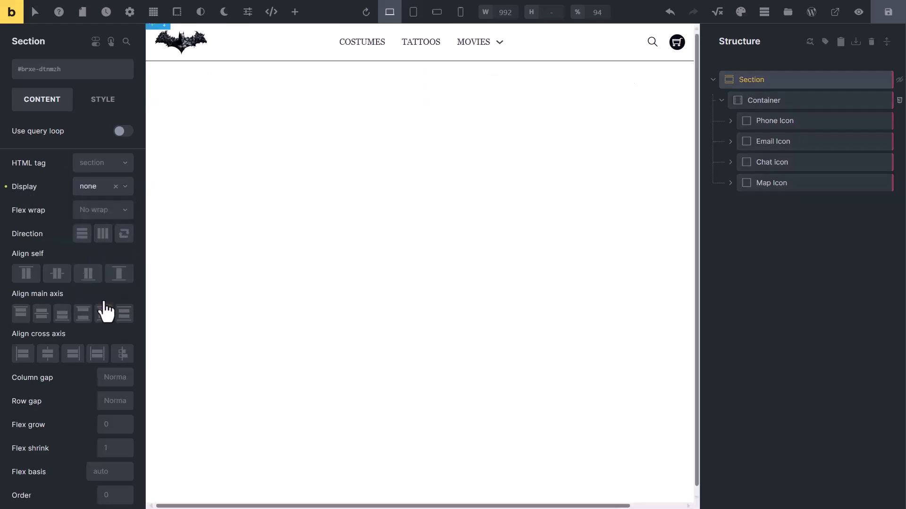
Set Display to flex on mobile portrait and check the other breakpoints
left_click(414, 14)
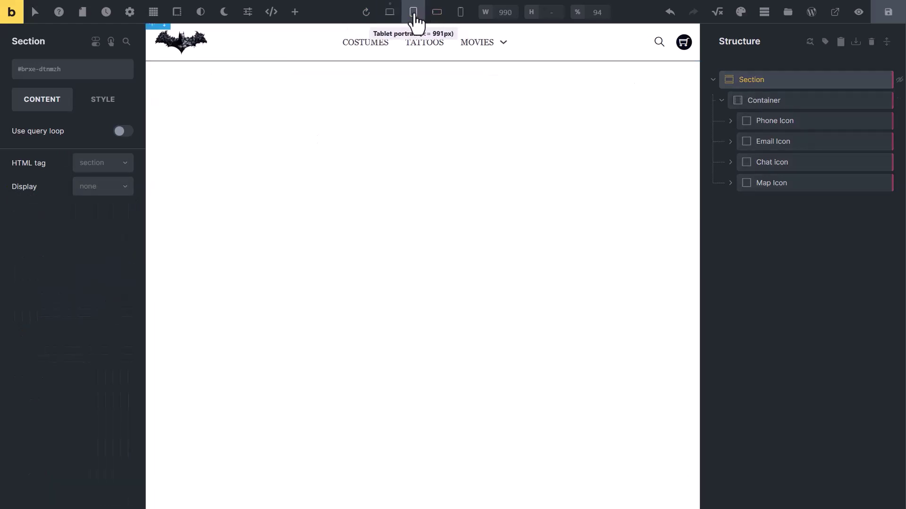
left_click(435, 13)
left_click(461, 12)
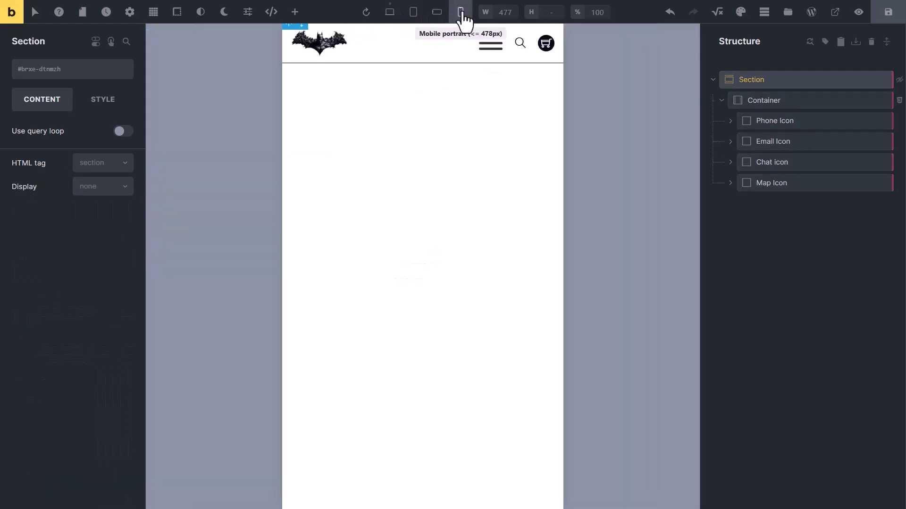
left_click(124, 188)
left_click(111, 211)
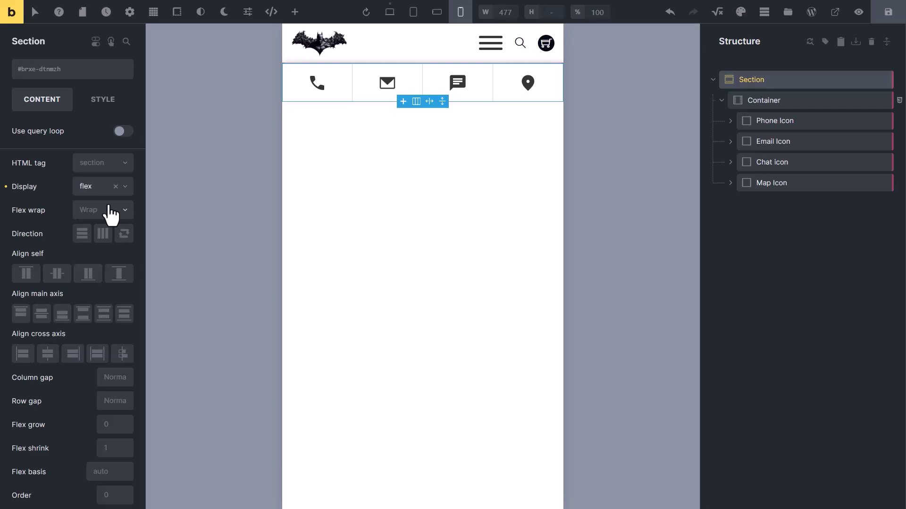
left_click(436, 13)
left_click(412, 13)
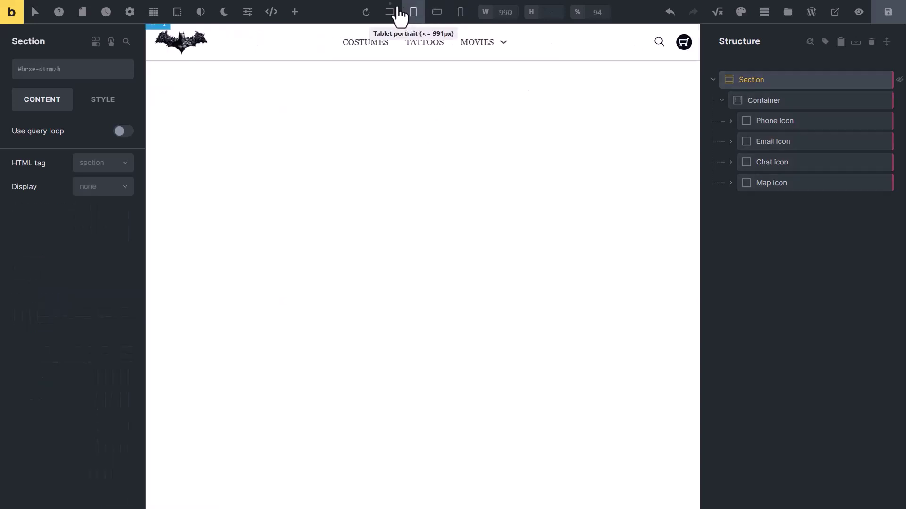
left_click(390, 13)
left_click(460, 13)
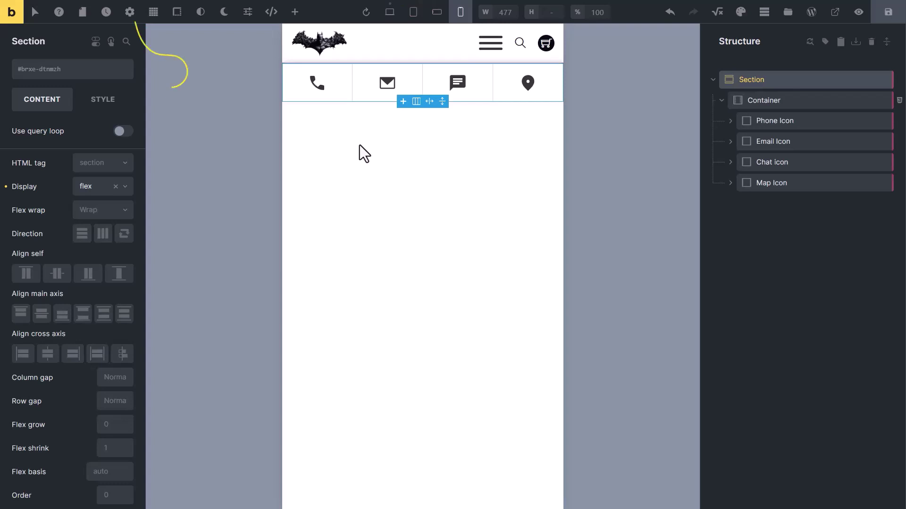
Add an Entire website template condition using hook bricks_before_footer at priority 10
left_click(132, 15)
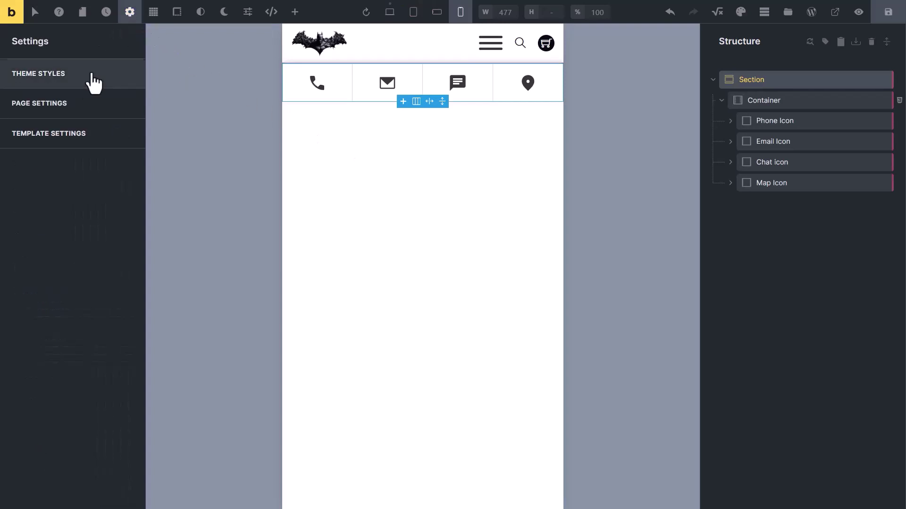
left_click(77, 140)
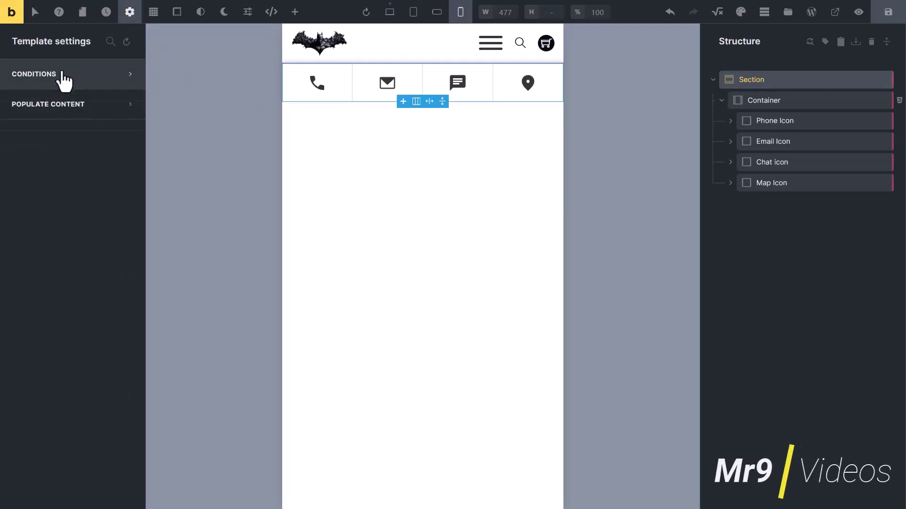
left_click(60, 81)
left_click(71, 143)
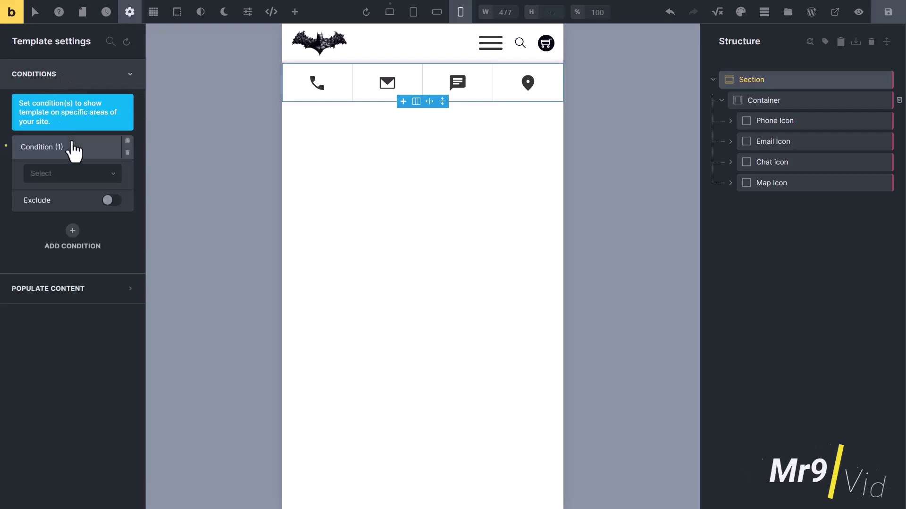
left_click(70, 175)
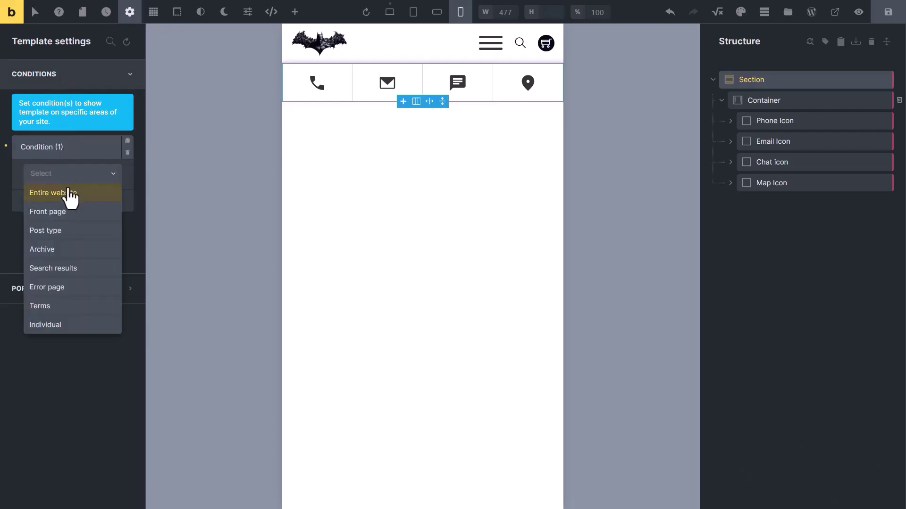
left_click(71, 196)
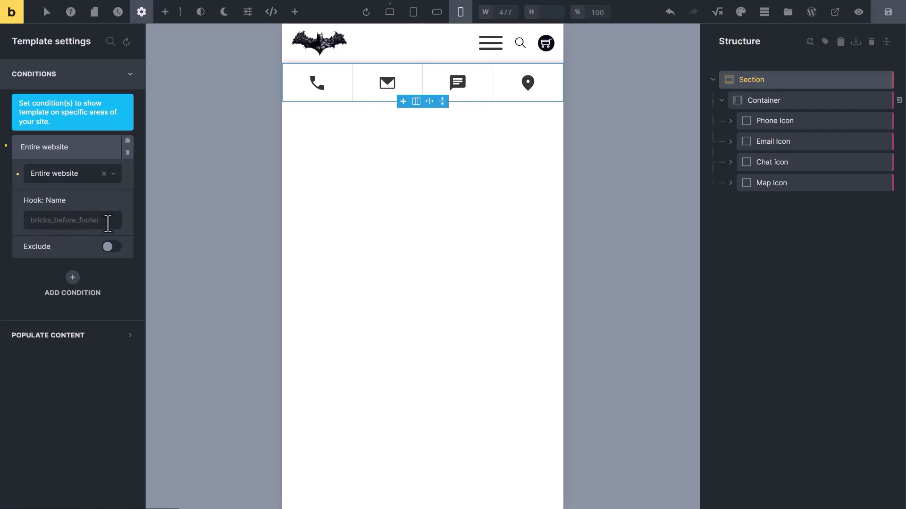
left_click(119, 219)
type("bricks_before_footer")
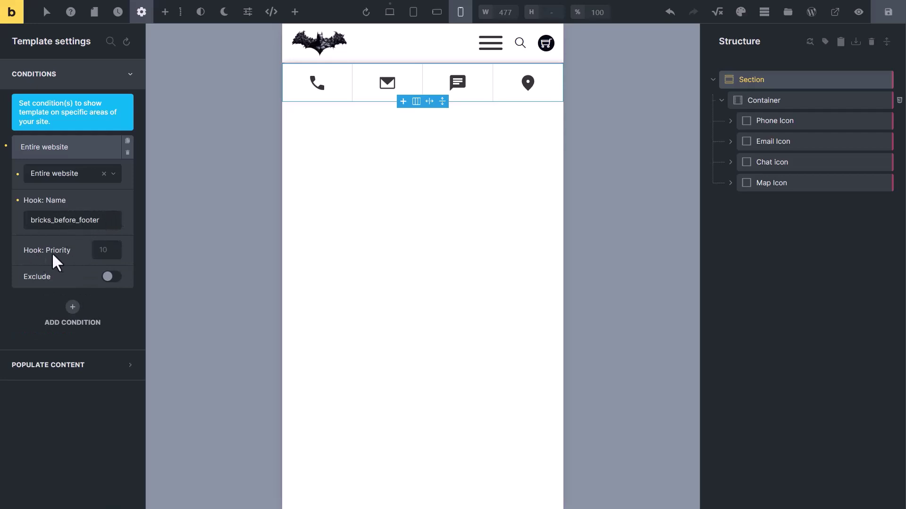
left_click(109, 249)
type("10")
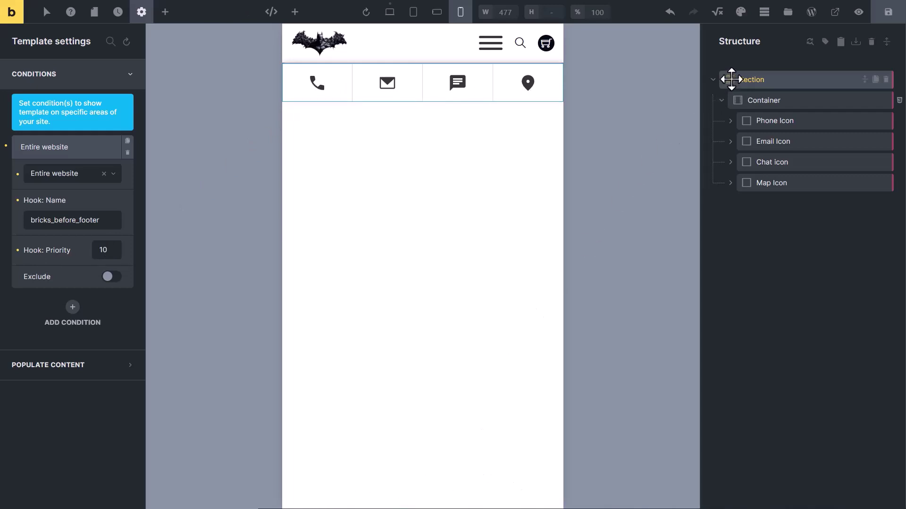
Set the Section's position to fixed with bottom 0
left_click(732, 79)
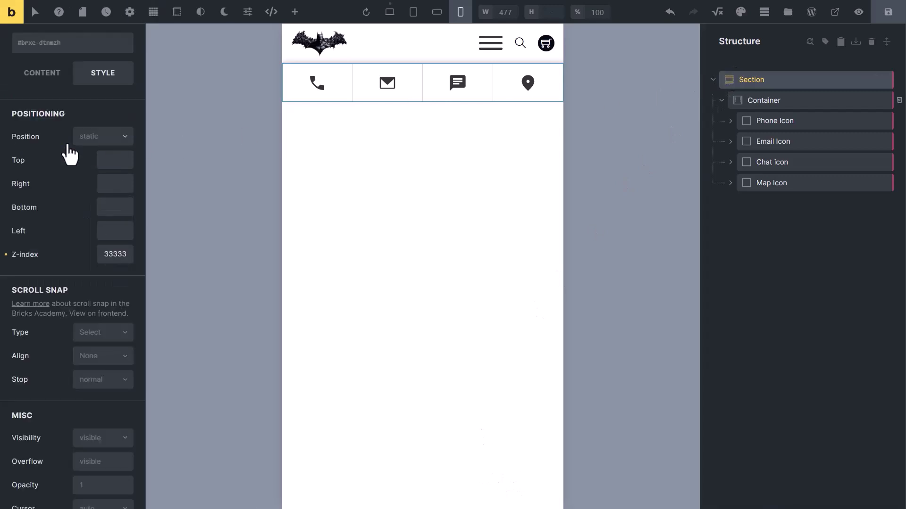
left_click(113, 140)
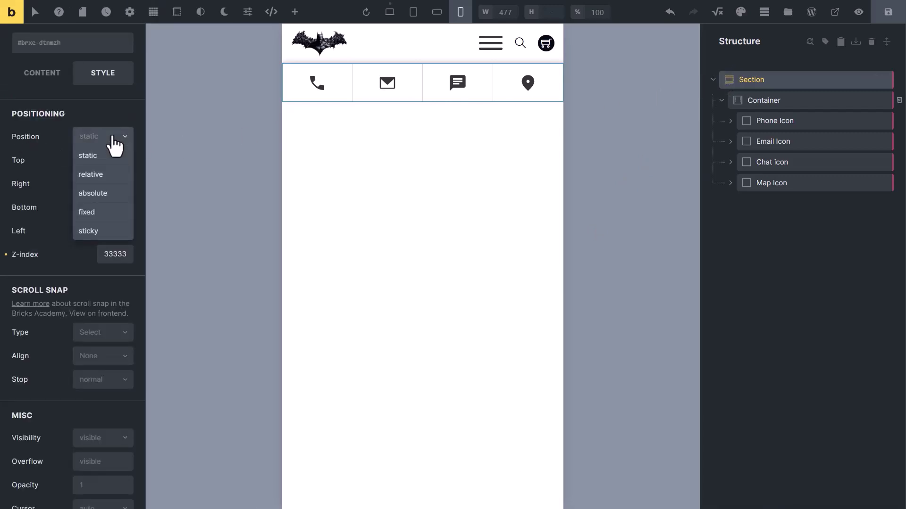
left_click(90, 214)
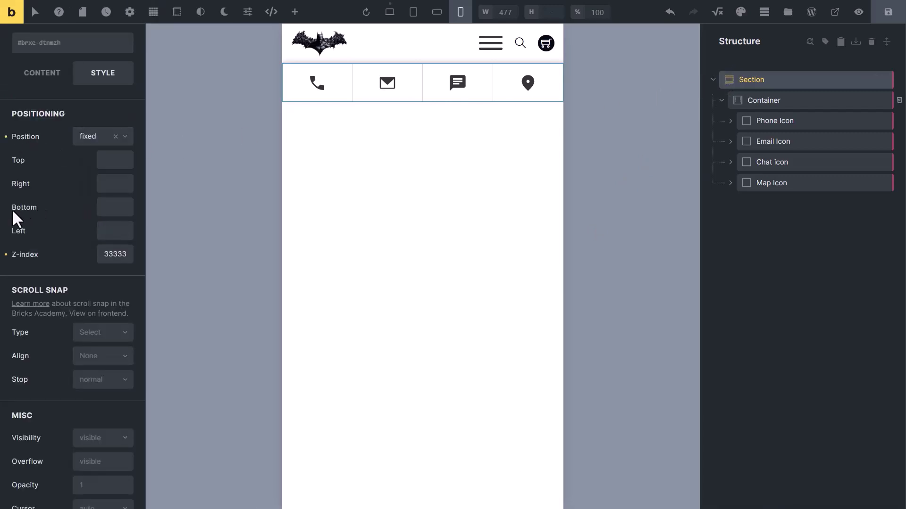
left_click(109, 208)
type("0")
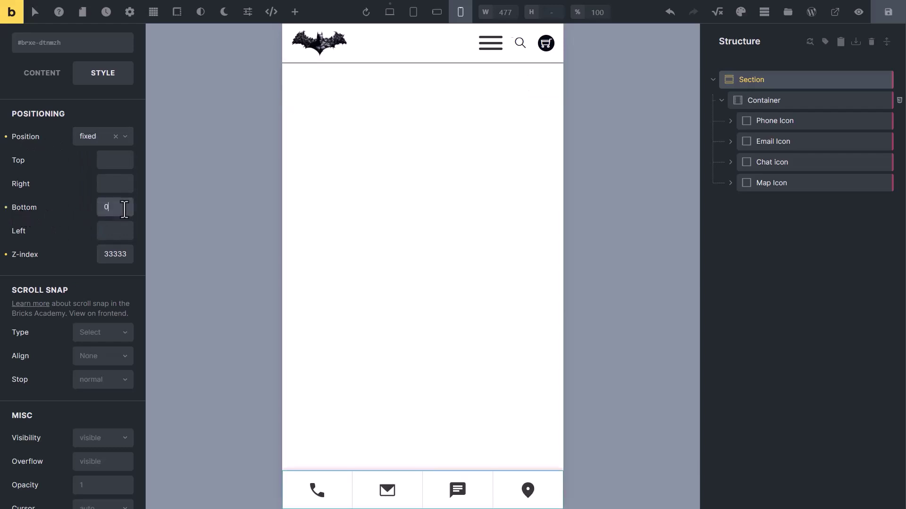